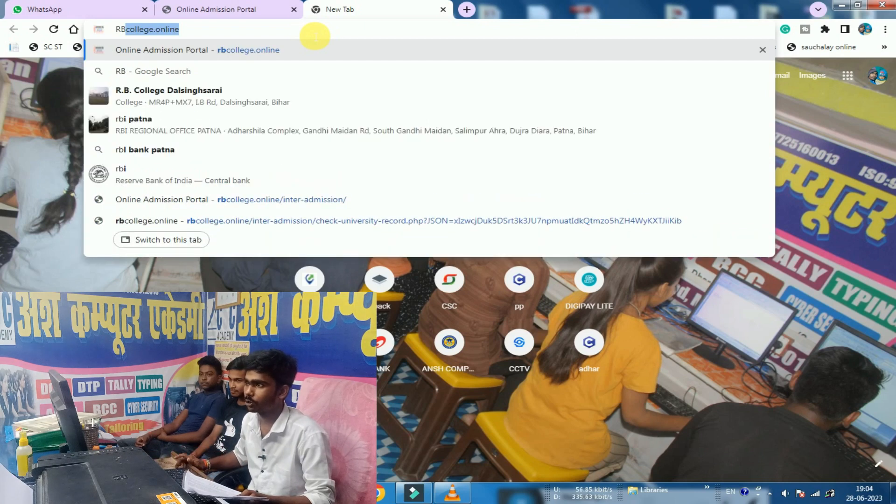
Open rbcollege.online and go to the online admission process for Intermediate Admission
{"action": "key", "text": "Return"}
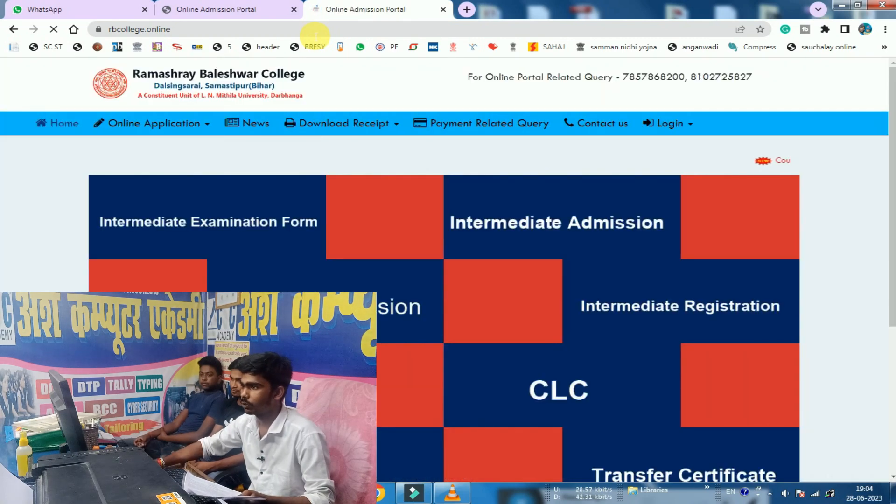
{"action": "scroll", "coordinate": [374, 245], "scroll_direction": "down", "scroll_amount": 2}
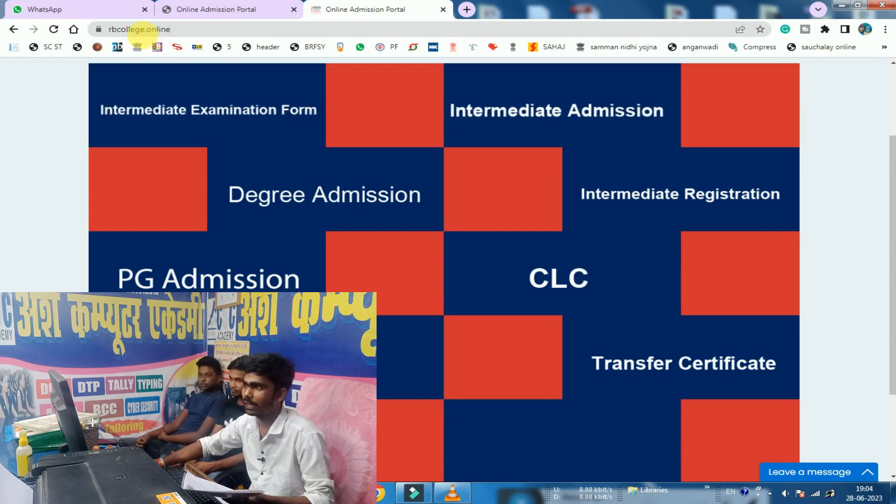
{"action": "left_click", "coordinate": [139, 30]}
{"action": "left_click", "coordinate": [25, 122]}
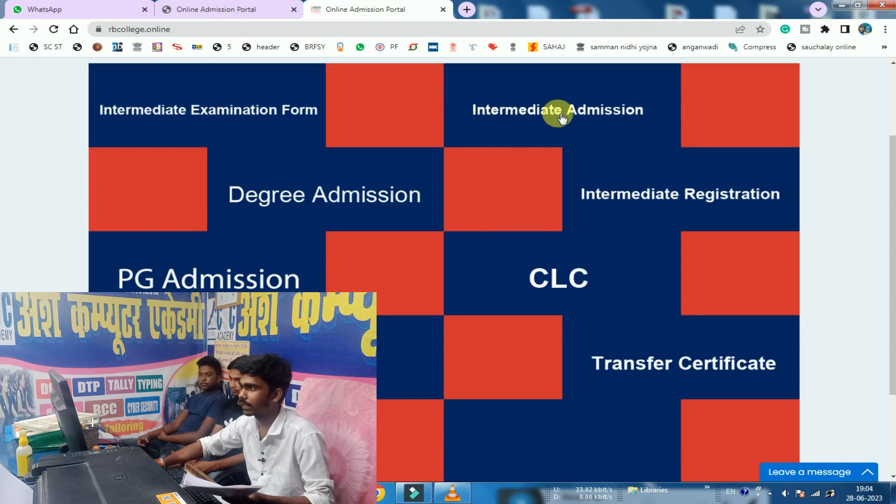
{"action": "left_click", "coordinate": [548, 113]}
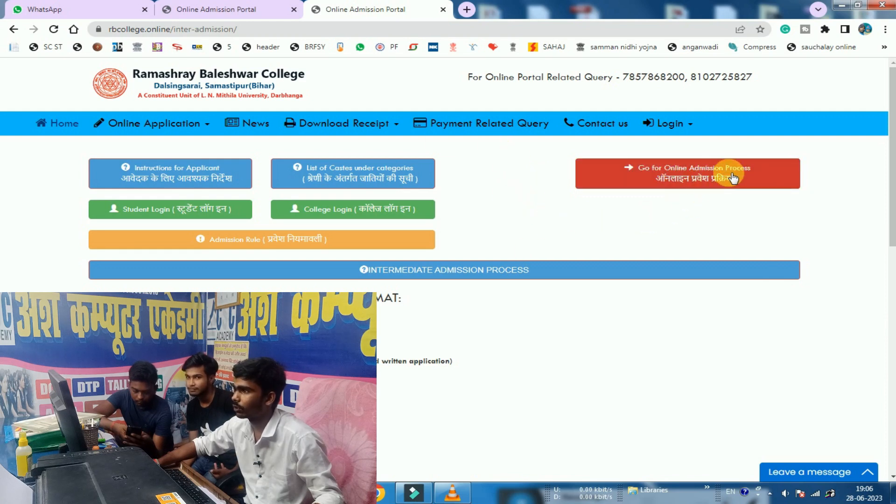
{"action": "left_click", "coordinate": [680, 174]}
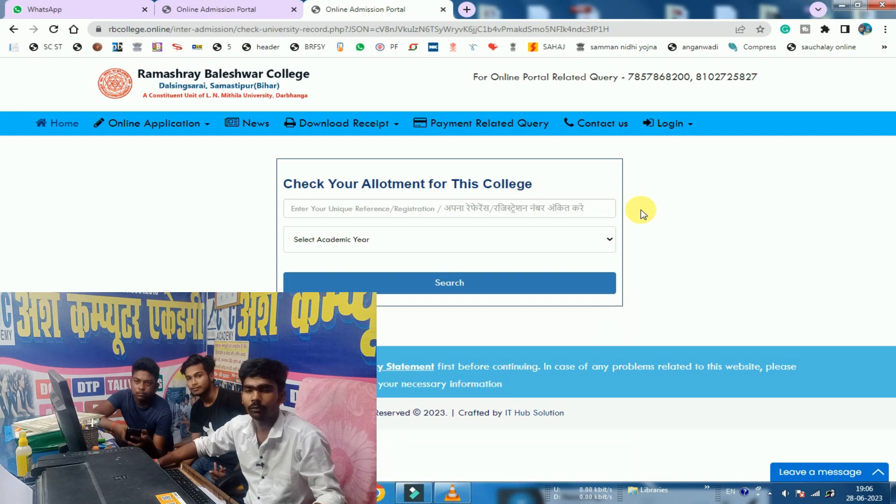
Search the college allotment with the applicant's reference number and academic year 1ST YEAR, and open the admission form for the matching student
{"action": "left_click", "coordinate": [469, 215]}
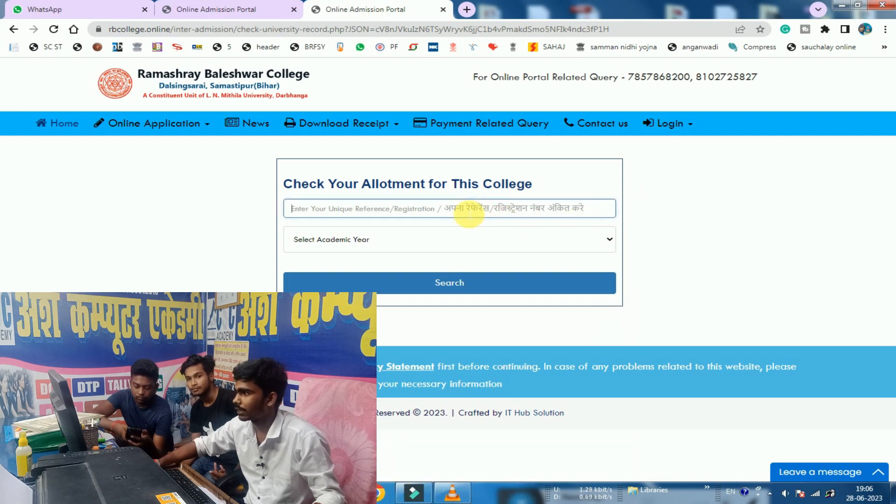
{"action": "right_click", "coordinate": [466, 213]}
{"action": "left_click", "coordinate": [497, 279]}
{"action": "left_click", "coordinate": [201, 219]}
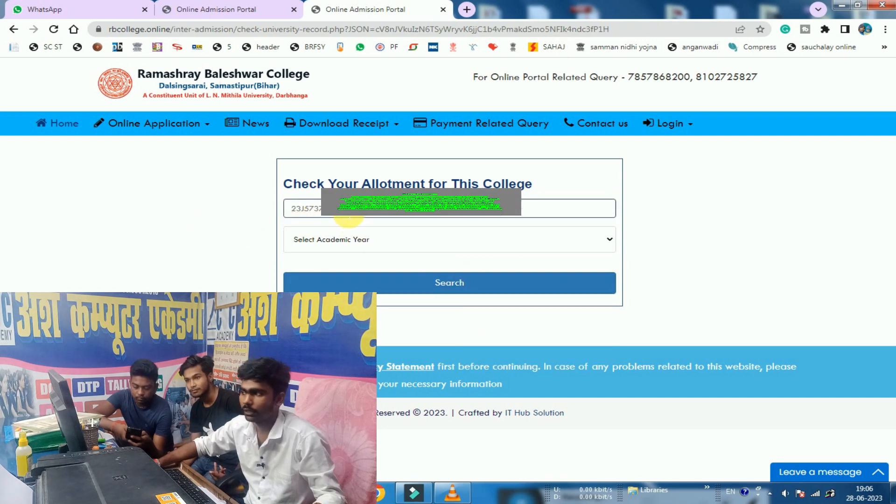
{"action": "left_click", "coordinate": [338, 243]}
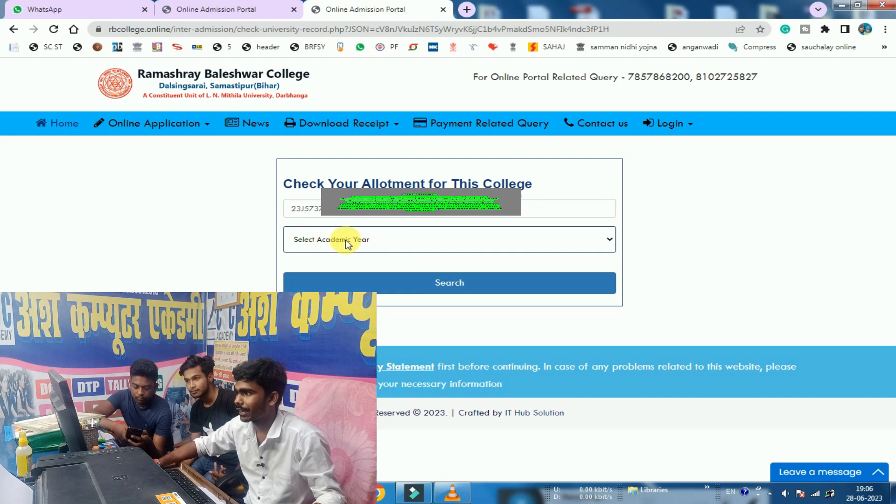
{"action": "left_click", "coordinate": [358, 243]}
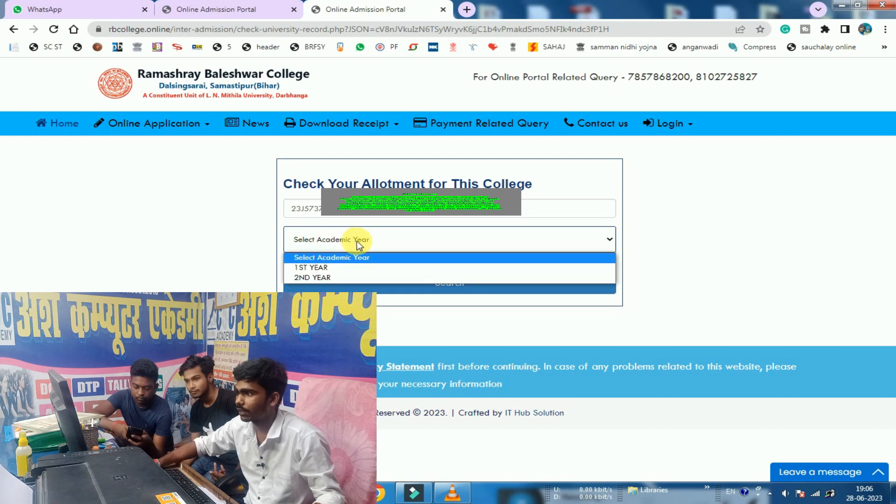
{"action": "left_click", "coordinate": [347, 267]}
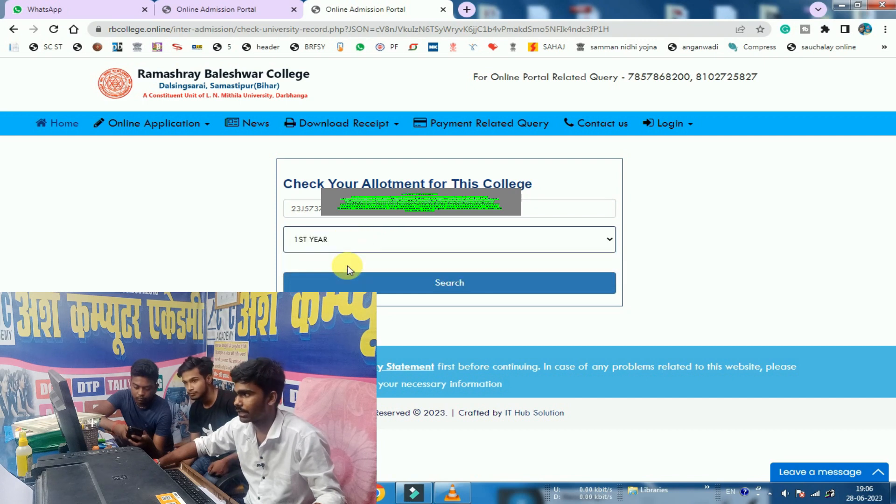
{"action": "left_click", "coordinate": [425, 285]}
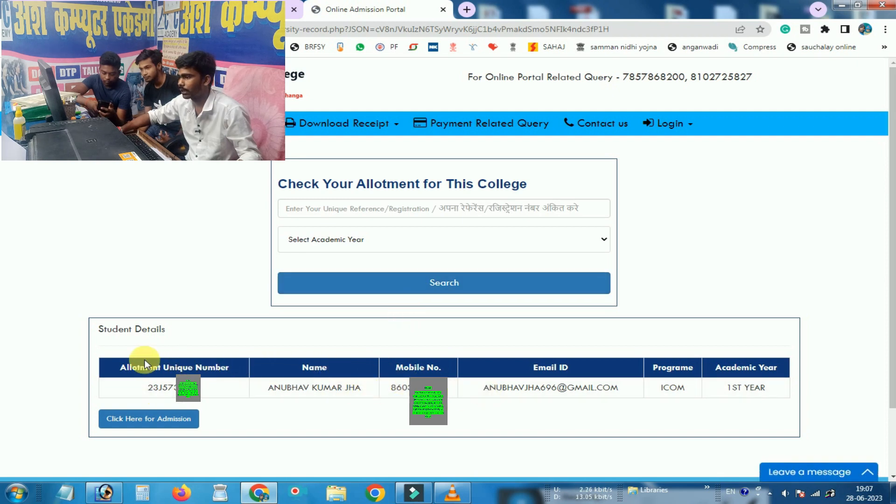
{"action": "left_click", "coordinate": [161, 425]}
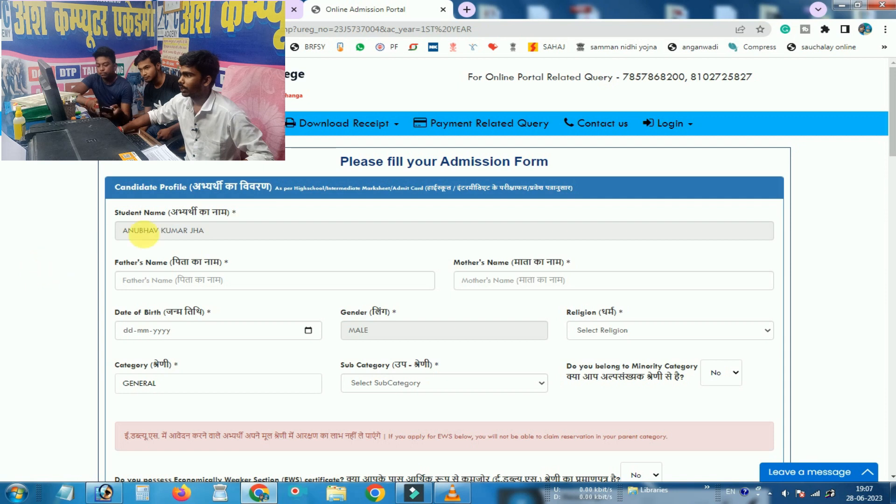
Examine the admission form's heading and the Father's Name and Mother's Name fields in the Candidate Profile
{"action": "left_click_drag", "start_coordinate": [337, 158], "coordinate": [554, 172]}
{"action": "left_click", "coordinate": [552, 171]}
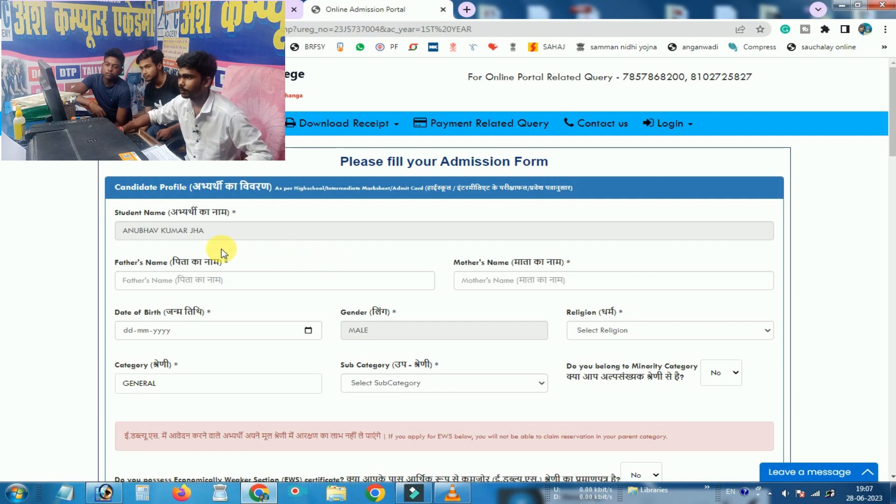
{"action": "left_click_drag", "start_coordinate": [115, 264], "coordinate": [208, 270]}
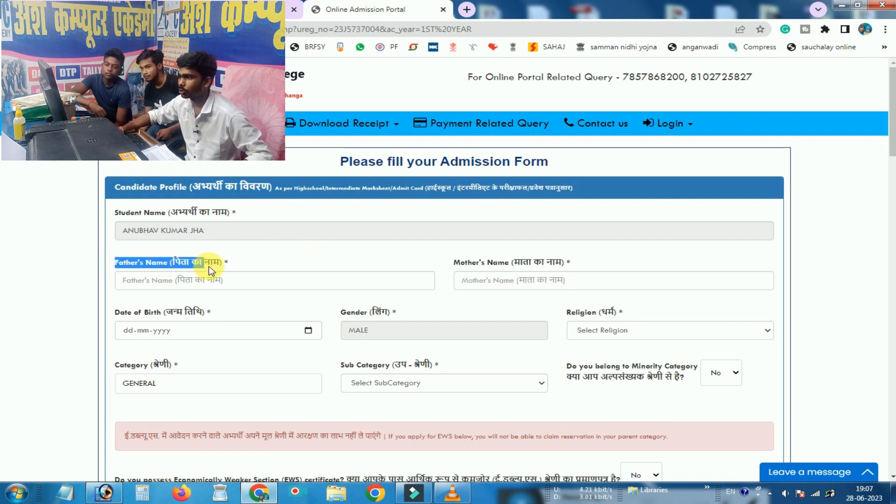
{"action": "left_click", "coordinate": [209, 269]}
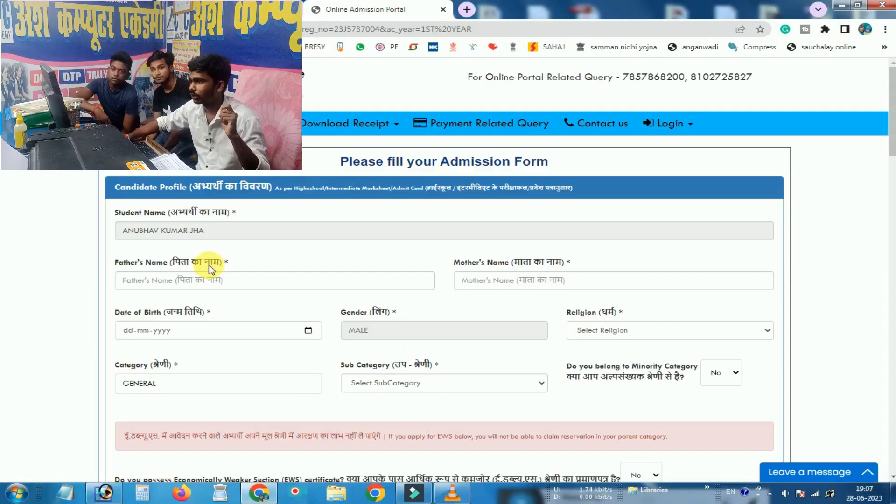
{"action": "left_click_drag", "start_coordinate": [119, 262], "coordinate": [166, 262]}
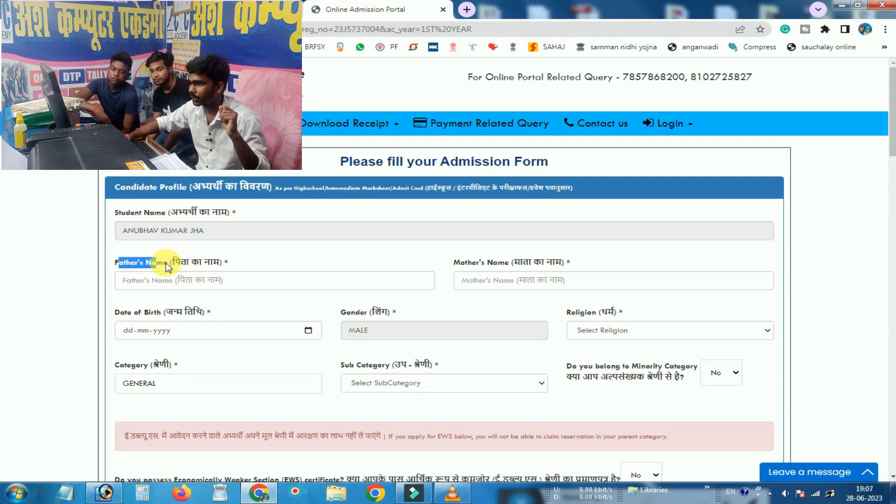
{"action": "left_click", "coordinate": [210, 283]}
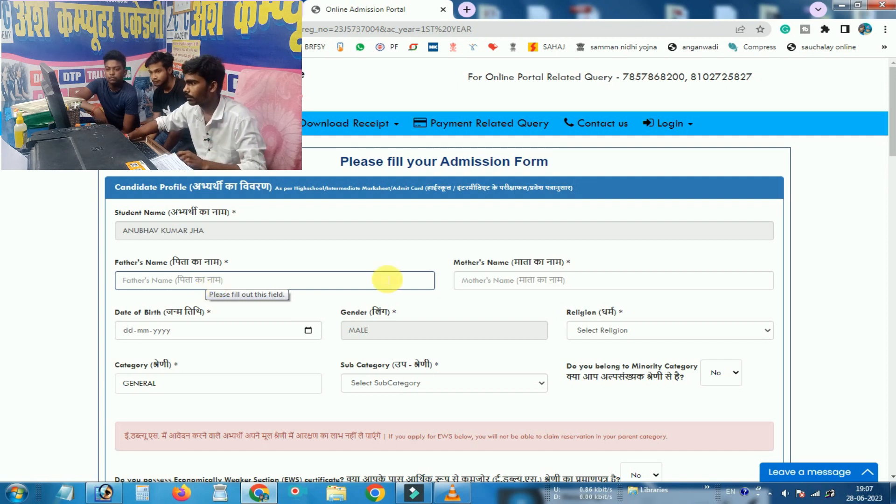
{"action": "left_click", "coordinate": [467, 268]}
{"action": "left_click_drag", "start_coordinate": [461, 262], "coordinate": [523, 268]}
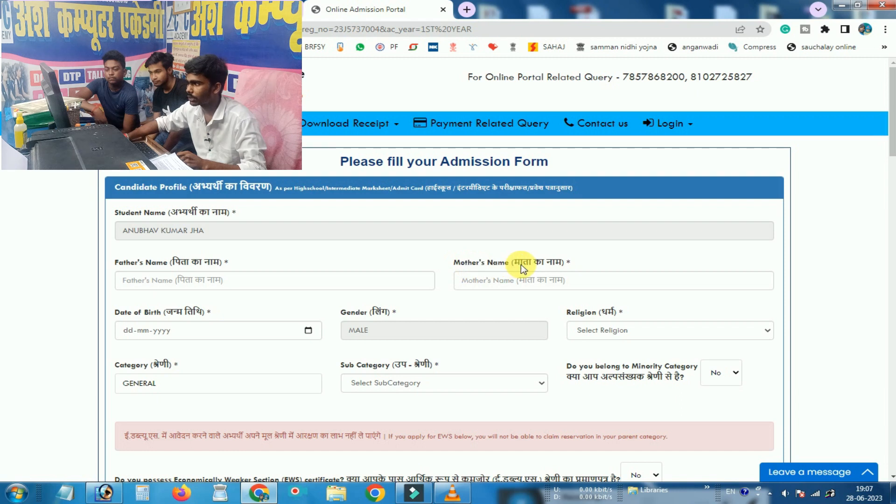
{"action": "left_click", "coordinate": [517, 283]}
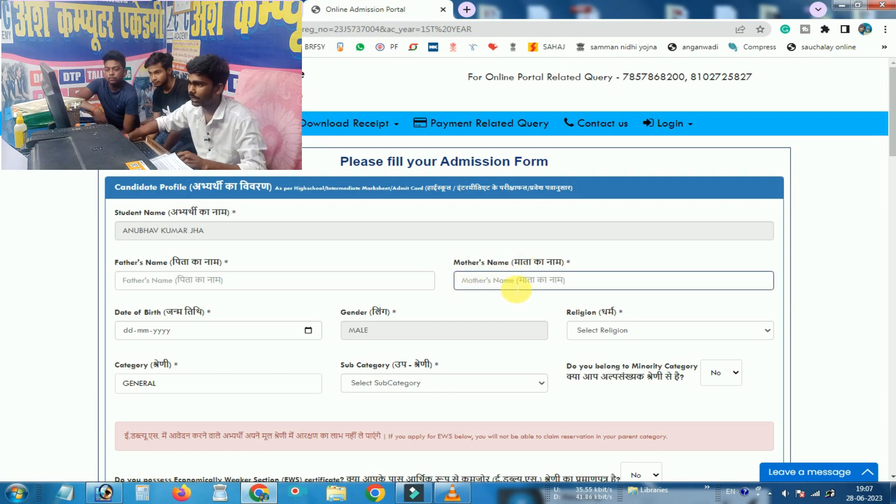
Set the candidate's date of birth using the date picker
{"action": "left_click", "coordinate": [224, 330]}
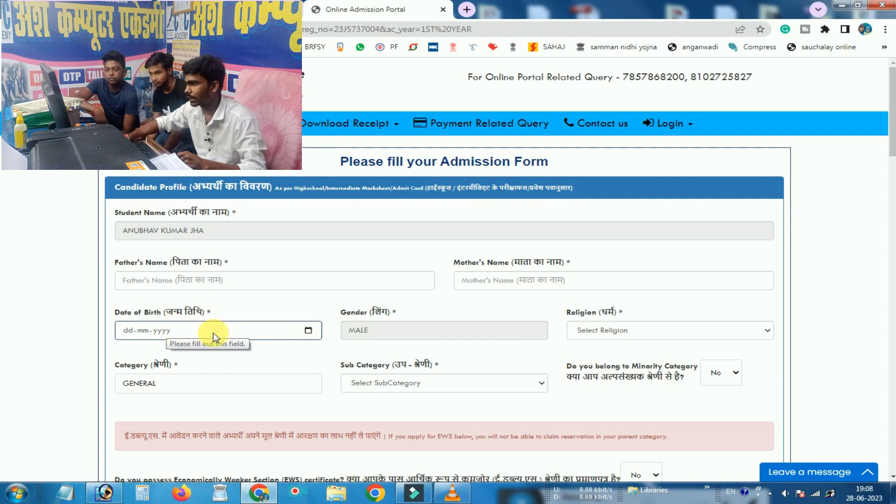
{"action": "left_click", "coordinate": [307, 331]}
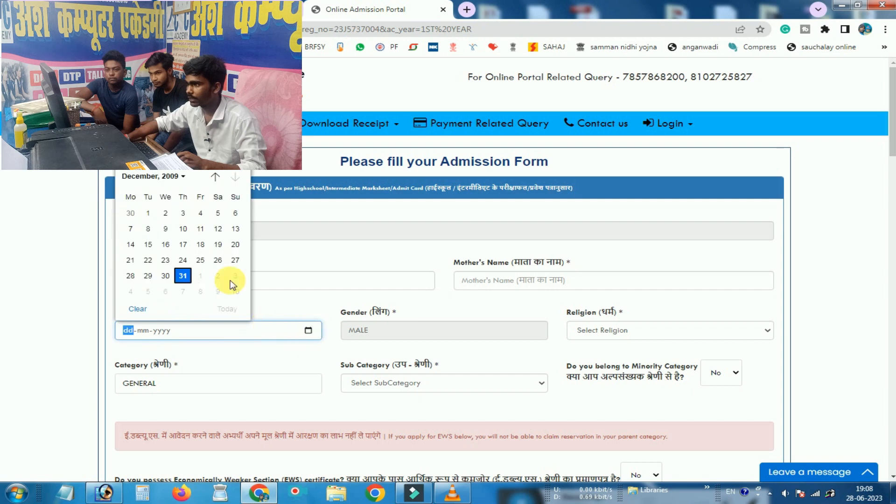
{"action": "left_click", "coordinate": [167, 176]}
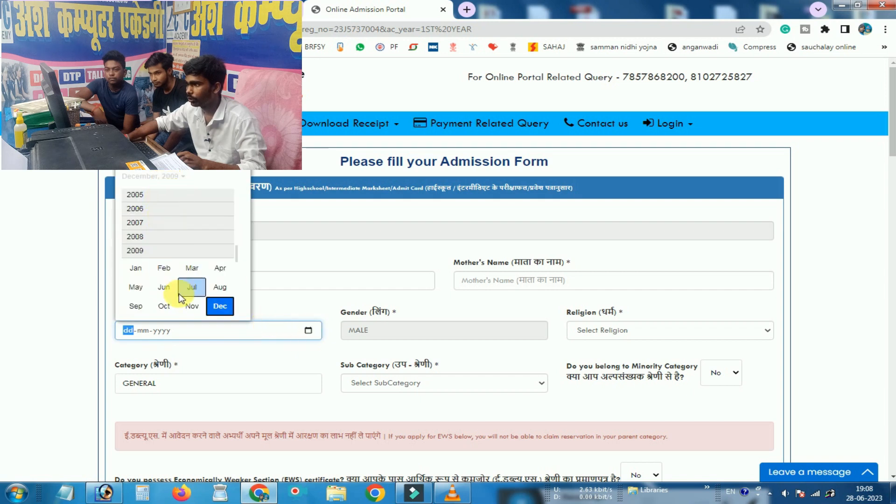
{"action": "left_click", "coordinate": [217, 307]}
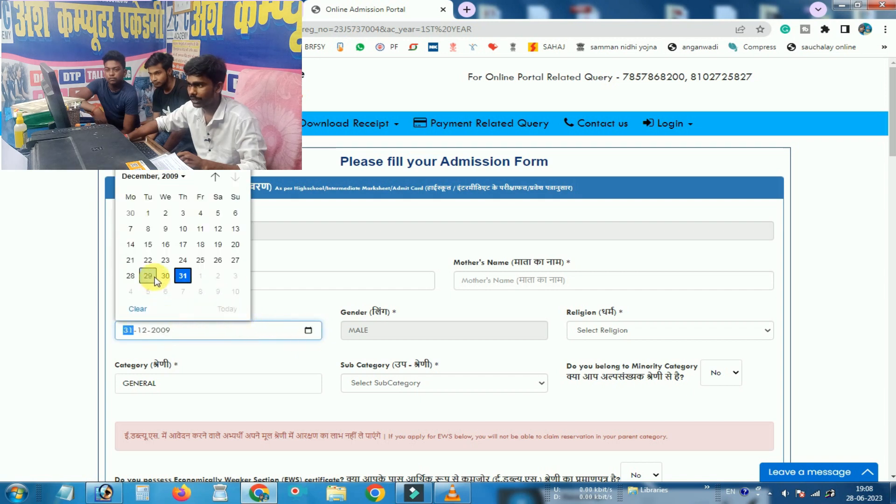
{"action": "left_click", "coordinate": [394, 334]}
{"action": "left_click", "coordinate": [319, 326]}
{"action": "left_click", "coordinate": [385, 317]}
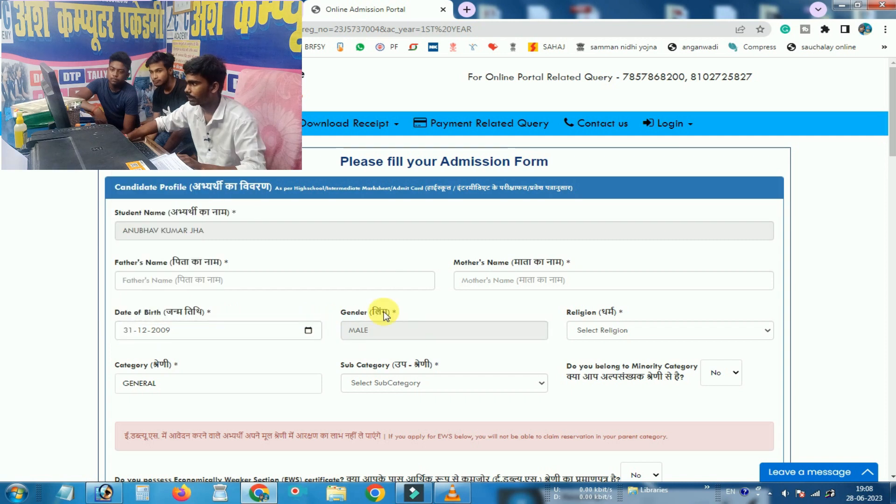
Review the available Religion options and the Category field in the Candidate Profile
{"action": "left_click", "coordinate": [597, 330]}
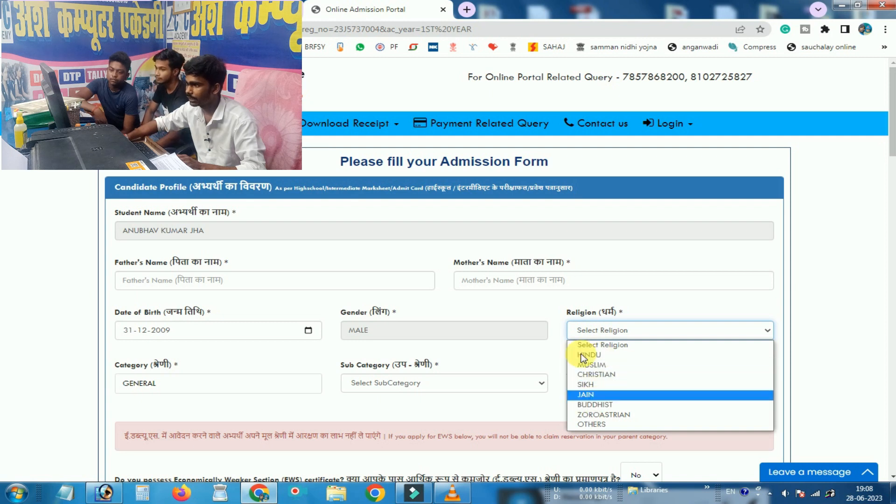
{"action": "left_click", "coordinate": [593, 394]}
{"action": "left_click", "coordinate": [150, 382]}
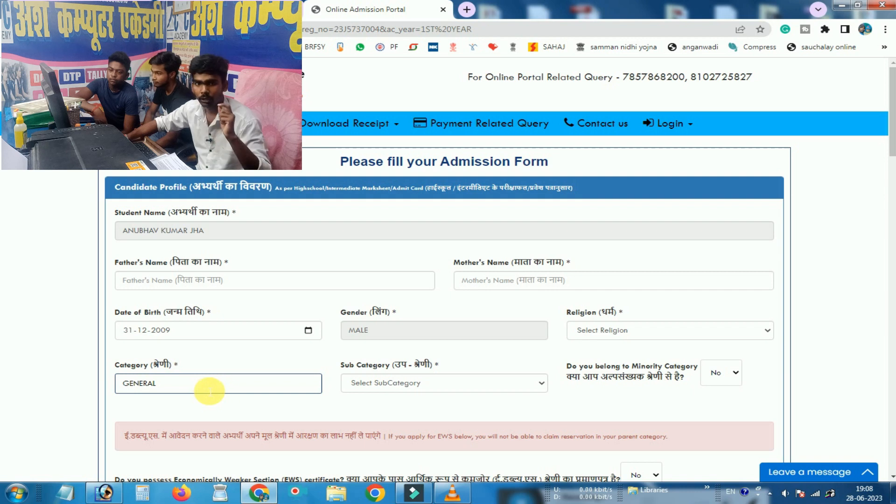
Set the candidate's Sub Category to Not Applicable
{"action": "left_click", "coordinate": [399, 382]}
{"action": "left_click", "coordinate": [374, 398]}
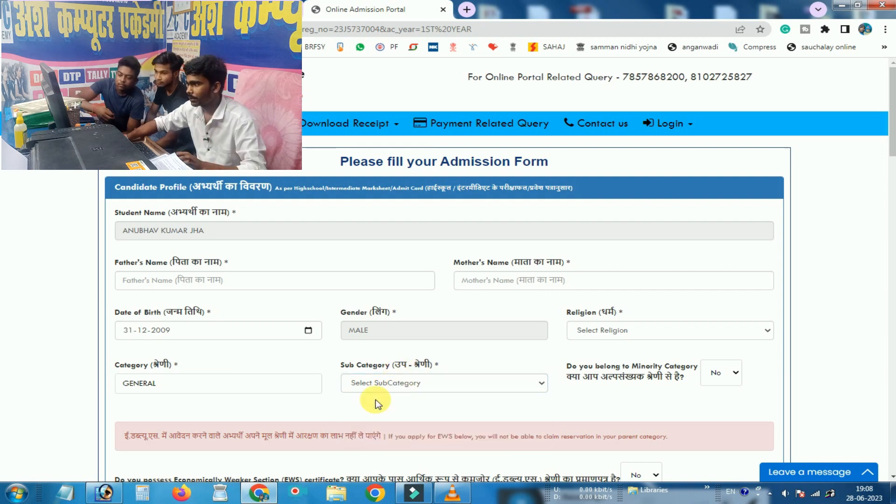
{"action": "left_click_drag", "start_coordinate": [342, 366], "coordinate": [423, 369]}
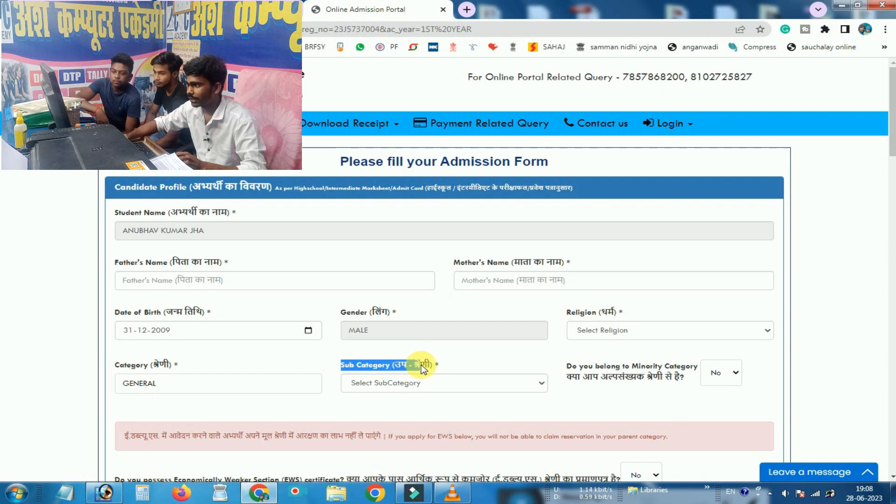
{"action": "left_click", "coordinate": [421, 367]}
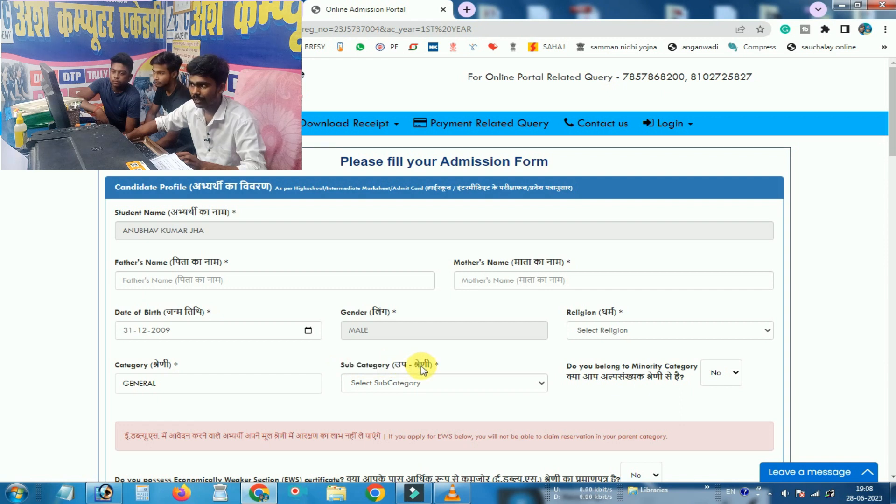
{"action": "left_click", "coordinate": [412, 382]}
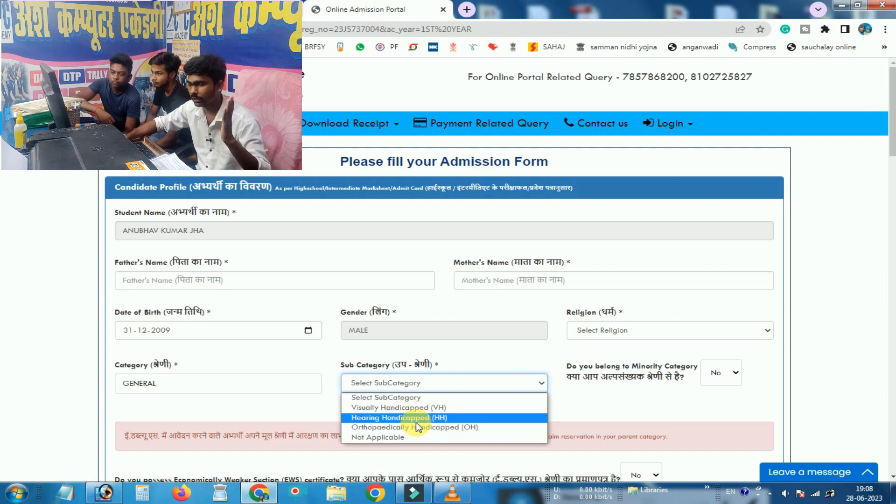
{"action": "left_click", "coordinate": [387, 437]}
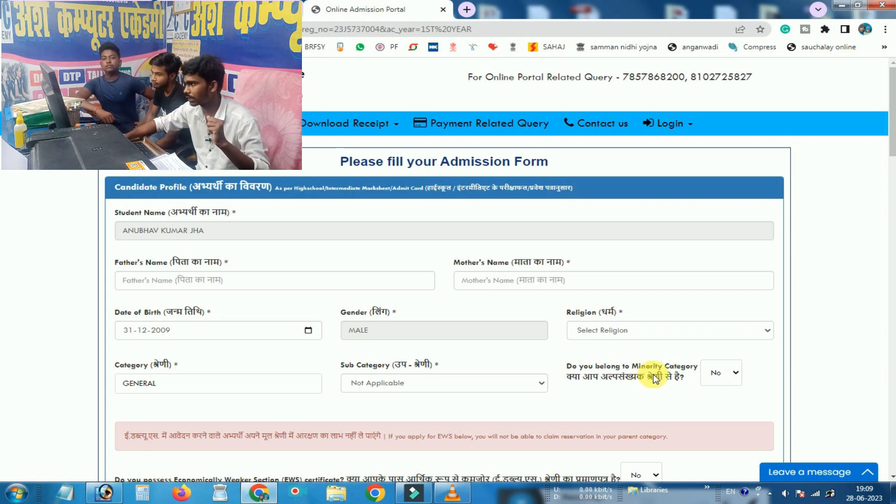
Review the Minority Category question, the EWS notice and the answer options for possessing an EWS certificate
{"action": "left_click", "coordinate": [734, 377]}
{"action": "left_click", "coordinate": [756, 393]}
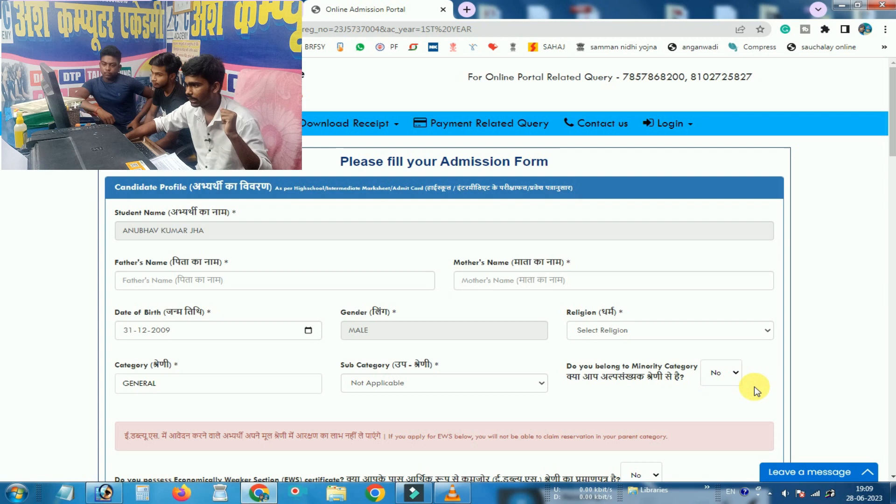
{"action": "scroll", "coordinate": [685, 348], "scroll_direction": "down", "scroll_amount": 3}
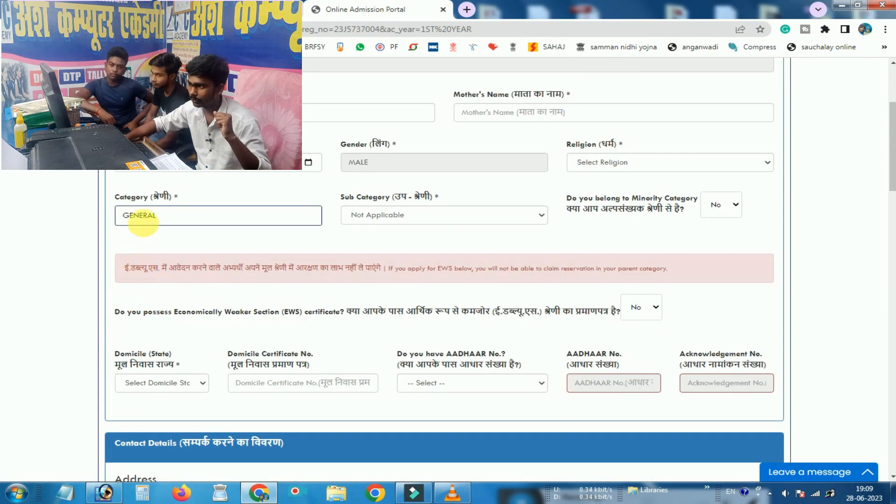
{"action": "left_click_drag", "start_coordinate": [122, 273], "coordinate": [256, 276]}
{"action": "left_click", "coordinate": [265, 280]}
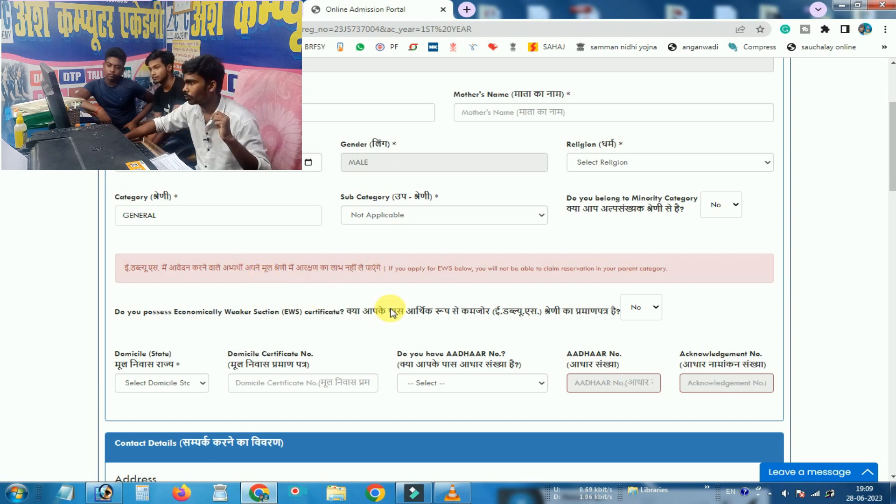
{"action": "left_click", "coordinate": [630, 313]}
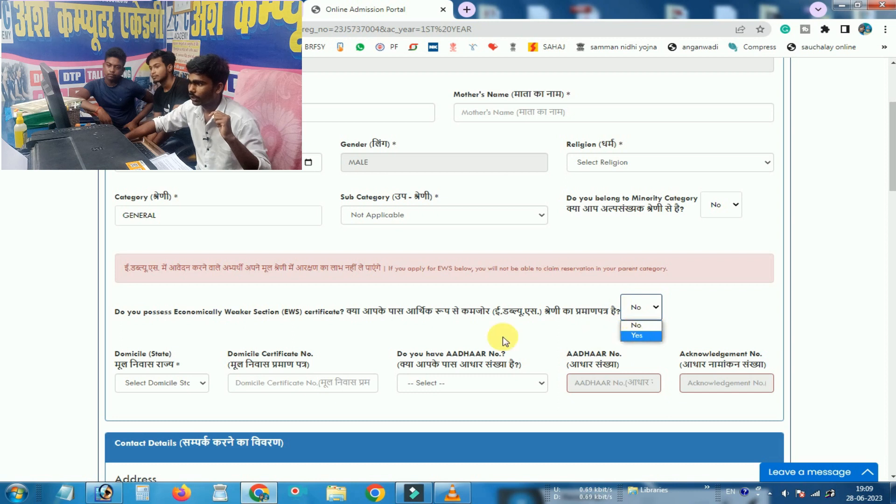
{"action": "left_click", "coordinate": [391, 322]}
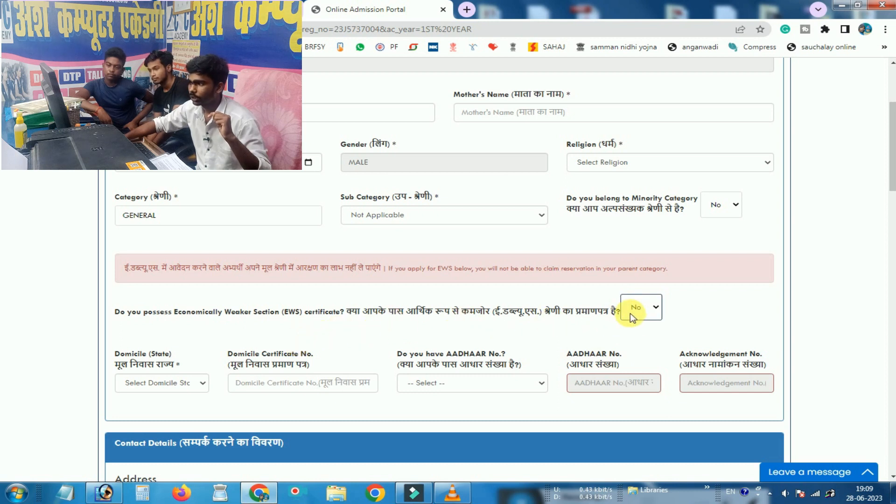
Review the Domicile State options and Domicile Certificate No. field, and answer Yes to having an AADHAAR number
{"action": "scroll", "coordinate": [233, 314], "scroll_direction": "down", "scroll_amount": 1}
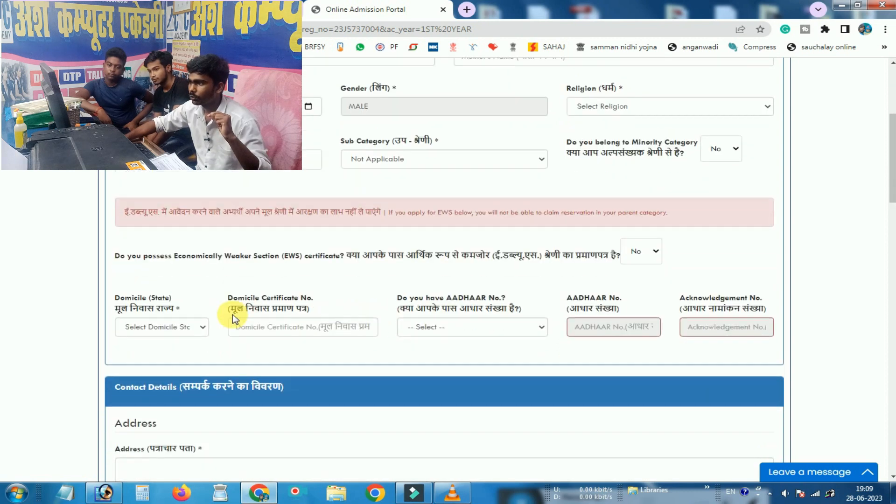
{"action": "left_click", "coordinate": [187, 330]}
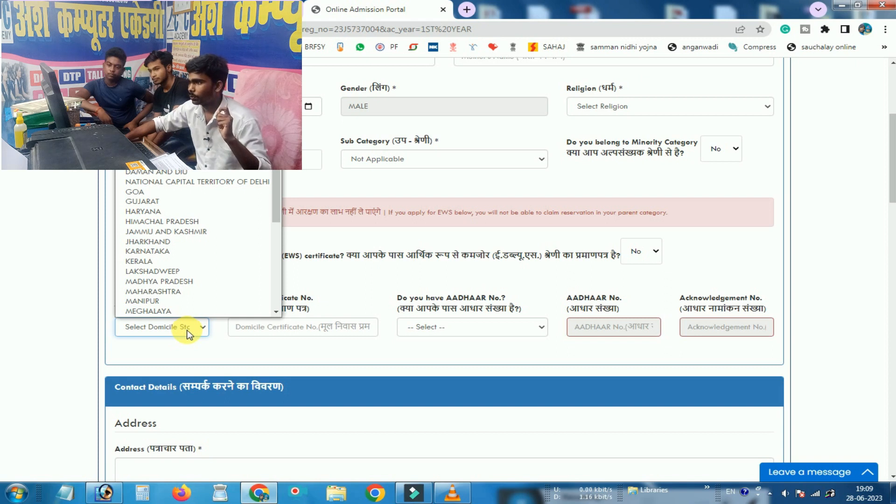
{"action": "left_click", "coordinate": [187, 333]}
{"action": "left_click", "coordinate": [192, 330]}
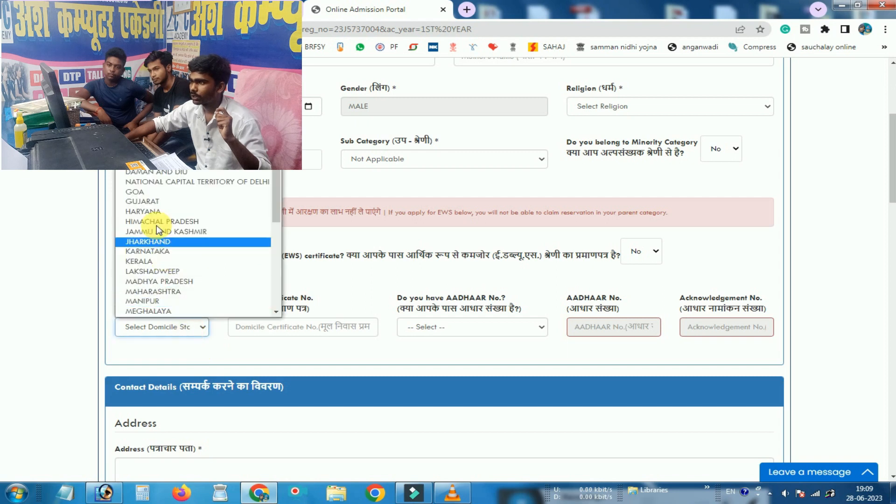
{"action": "left_click", "coordinate": [350, 327]}
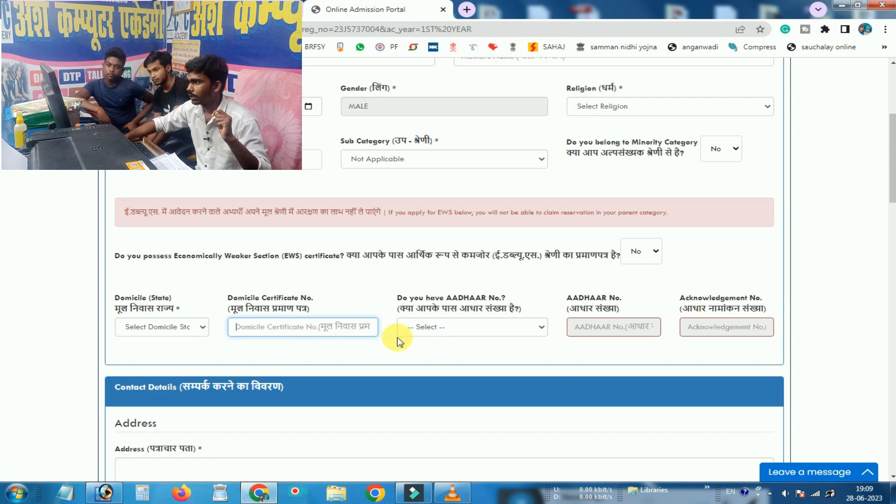
{"action": "left_click", "coordinate": [494, 326]}
{"action": "left_click", "coordinate": [430, 353]}
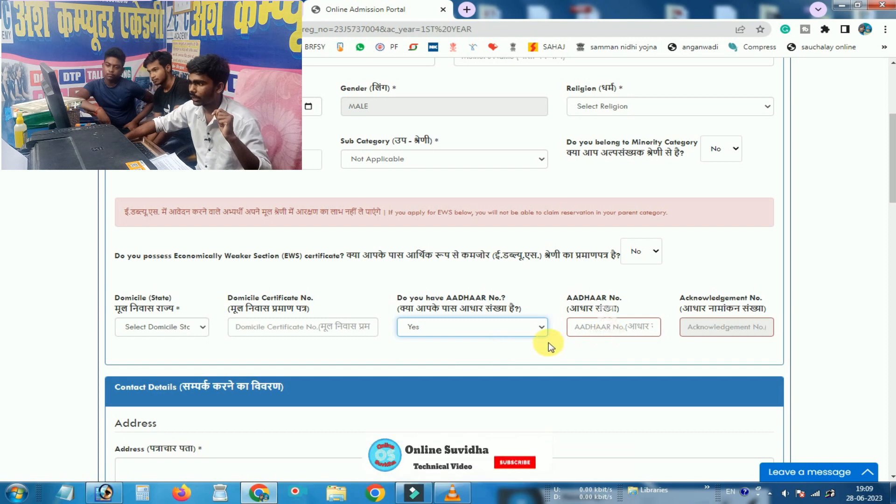
Examine the Contact Details fields for address, state, district, pincode, mobile number and email
{"action": "scroll", "coordinate": [544, 344], "scroll_direction": "down", "scroll_amount": 5}
{"action": "scroll", "coordinate": [544, 344], "scroll_direction": "down", "scroll_amount": 1}
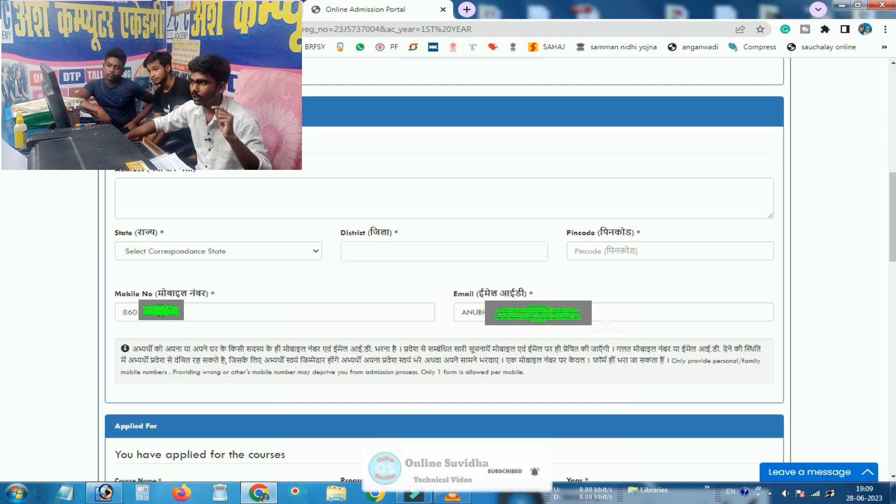
{"action": "left_click", "coordinate": [148, 187]}
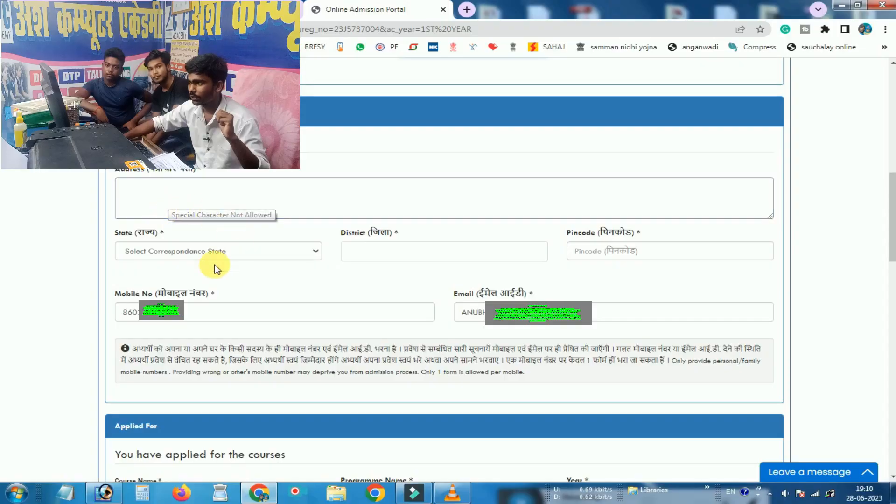
{"action": "left_click", "coordinate": [379, 252]}
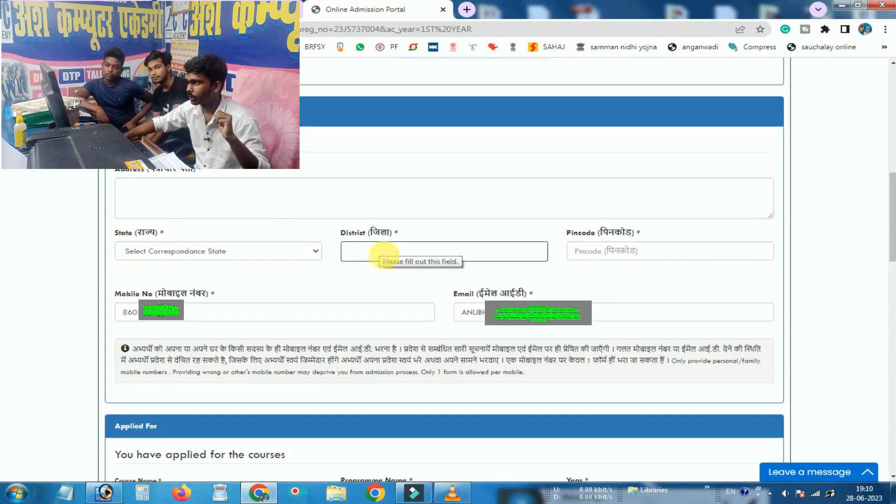
{"action": "left_click", "coordinate": [603, 258]}
{"action": "left_click", "coordinate": [218, 319]}
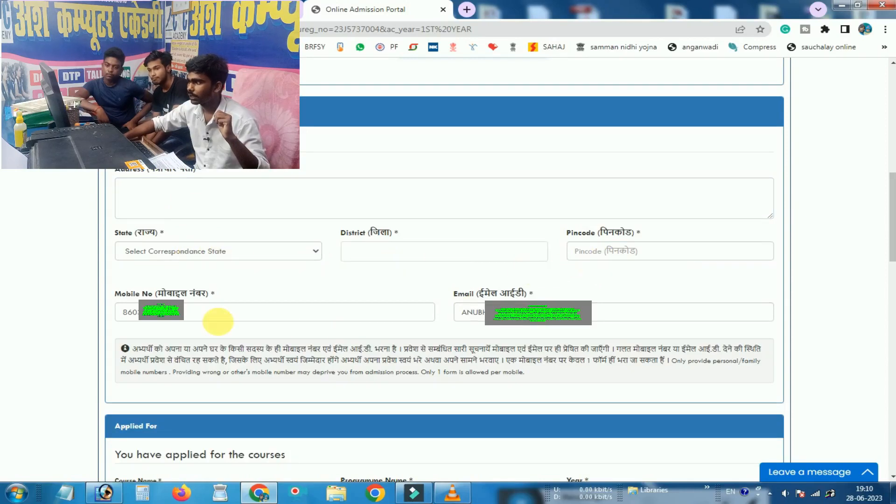
{"action": "left_click", "coordinate": [592, 320]}
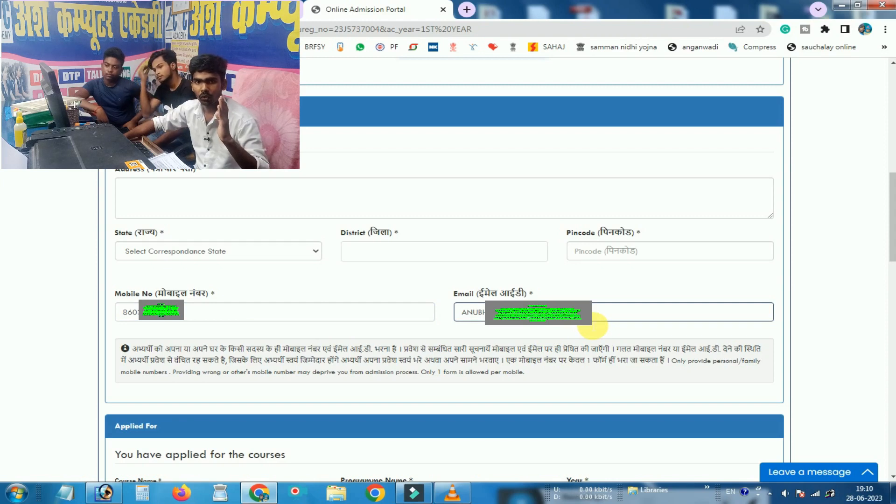
Choose Accountancy, Business Studies and Entrepreneurship as elective Subjects 1, 2 and 3 in the Applied For section
{"action": "scroll", "coordinate": [590, 321], "scroll_direction": "down", "scroll_amount": 6}
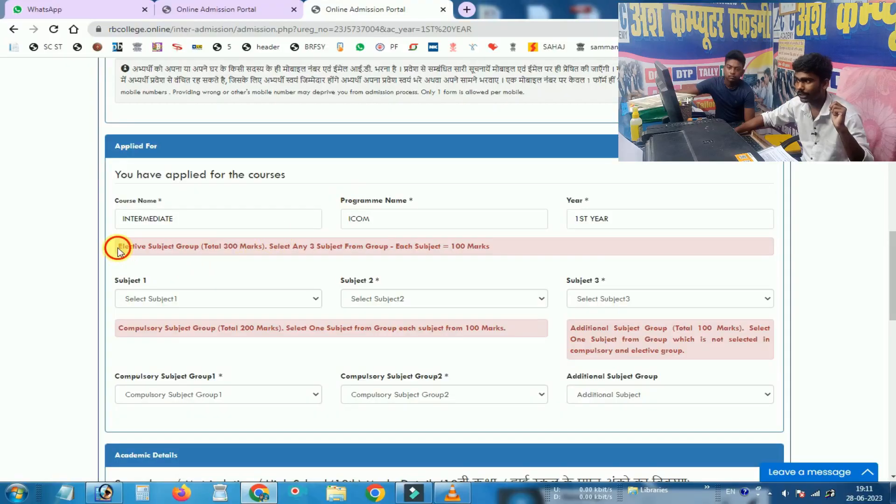
{"action": "left_click_drag", "start_coordinate": [118, 251], "coordinate": [255, 258]}
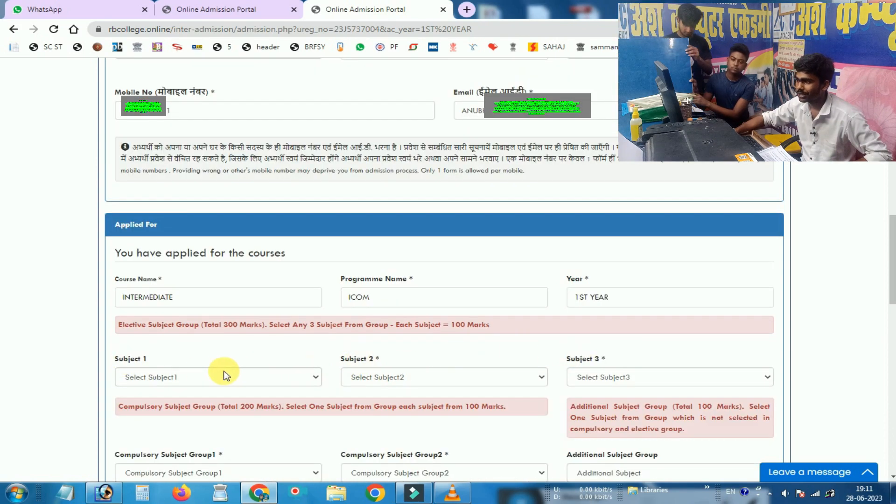
{"action": "left_click", "coordinate": [164, 376]}
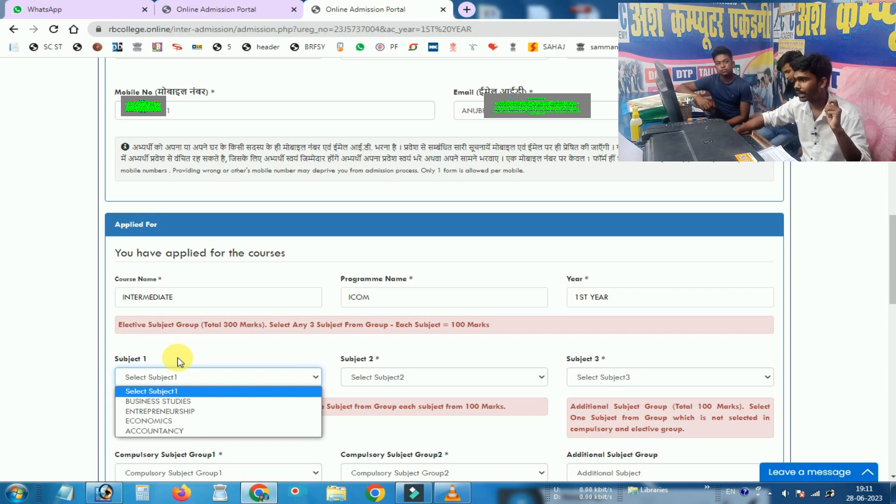
{"action": "left_click", "coordinate": [177, 361]}
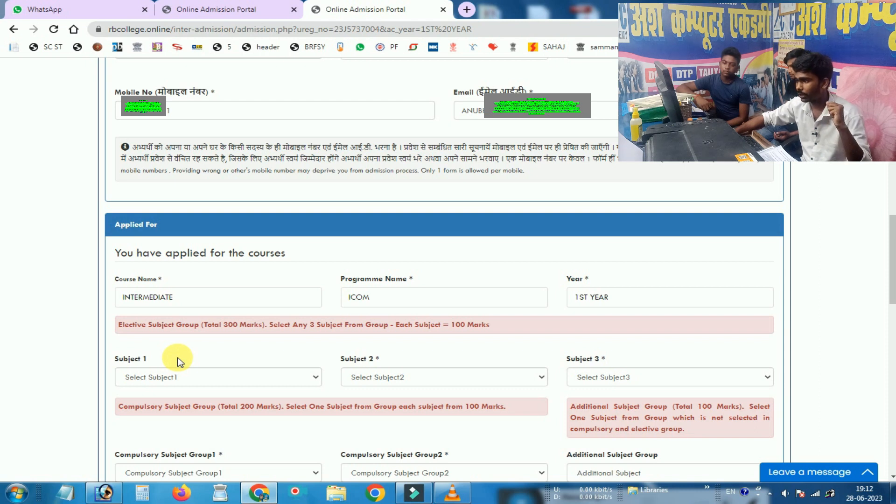
{"action": "left_click", "coordinate": [184, 380]}
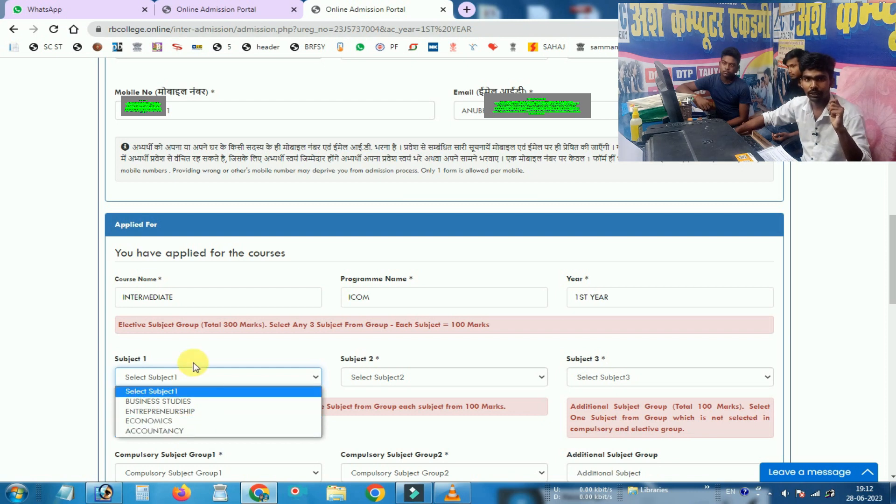
{"action": "left_click", "coordinate": [180, 430]}
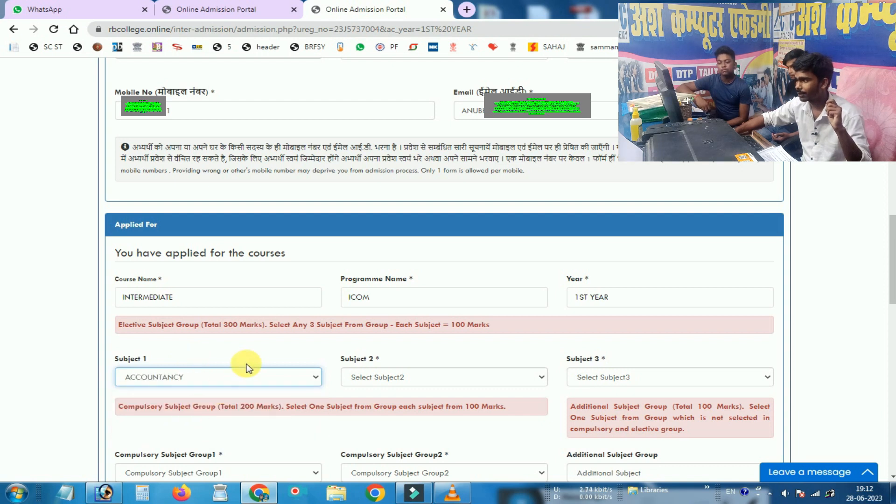
{"action": "left_click", "coordinate": [362, 377]}
{"action": "left_click", "coordinate": [372, 402]}
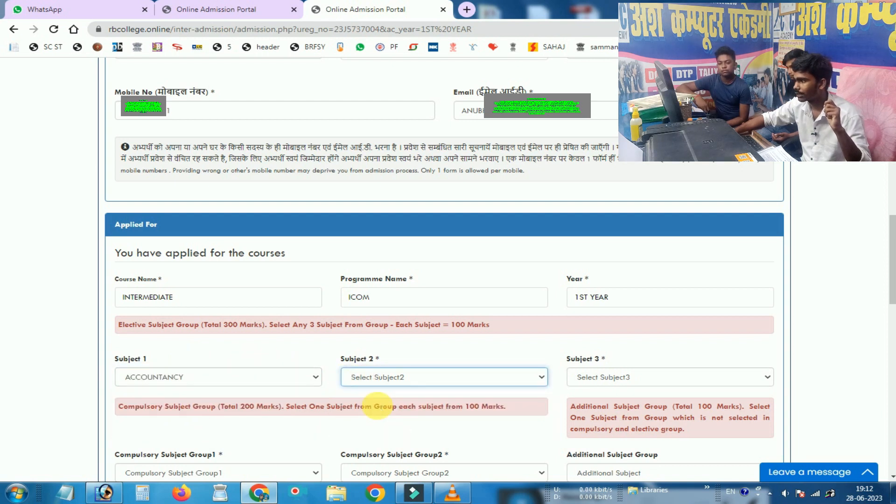
{"action": "left_click", "coordinate": [615, 378]}
{"action": "left_click", "coordinate": [610, 411]}
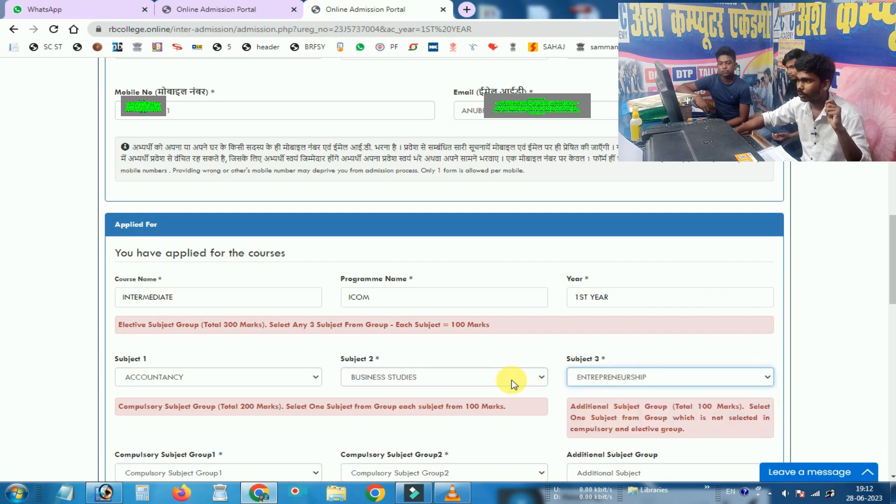
Set Compulsory Subject Group1 to Hindi and Compulsory Subject Group2 to English
{"action": "scroll", "coordinate": [490, 373], "scroll_direction": "down", "scroll_amount": 3}
{"action": "scroll", "coordinate": [464, 363], "scroll_direction": "down", "scroll_amount": 1}
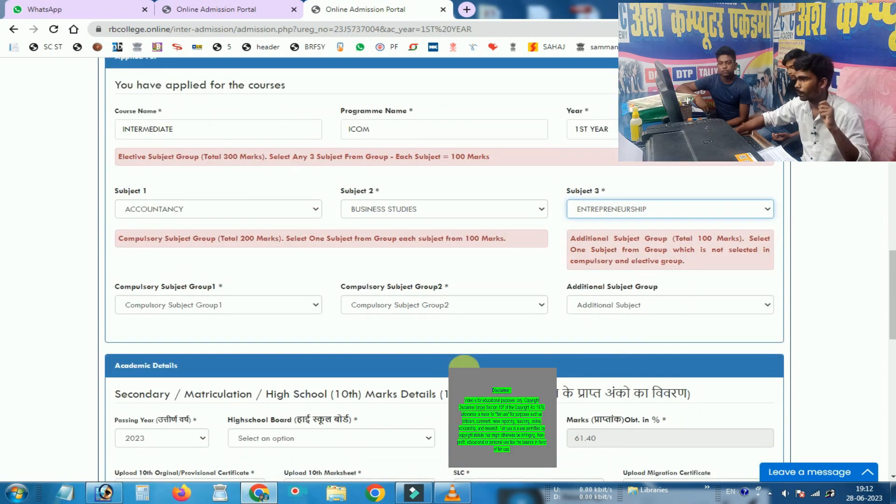
{"action": "scroll", "coordinate": [463, 363], "scroll_direction": "down", "scroll_amount": 1}
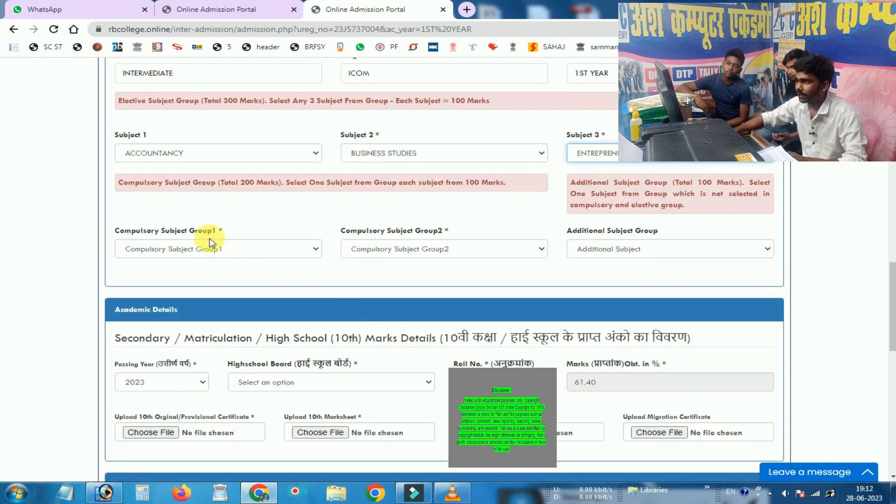
{"action": "left_click_drag", "start_coordinate": [118, 183], "coordinate": [178, 184]}
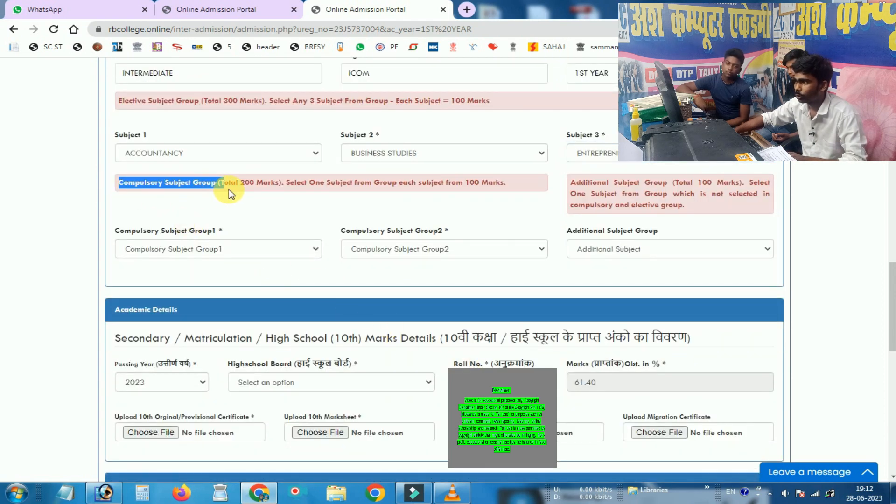
{"action": "left_click_drag", "start_coordinate": [267, 191], "coordinate": [283, 185]}
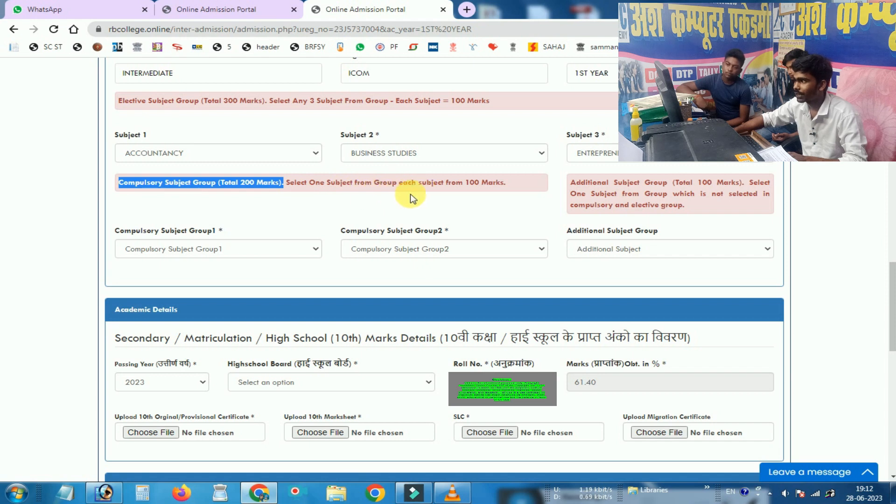
{"action": "left_click", "coordinate": [372, 196]}
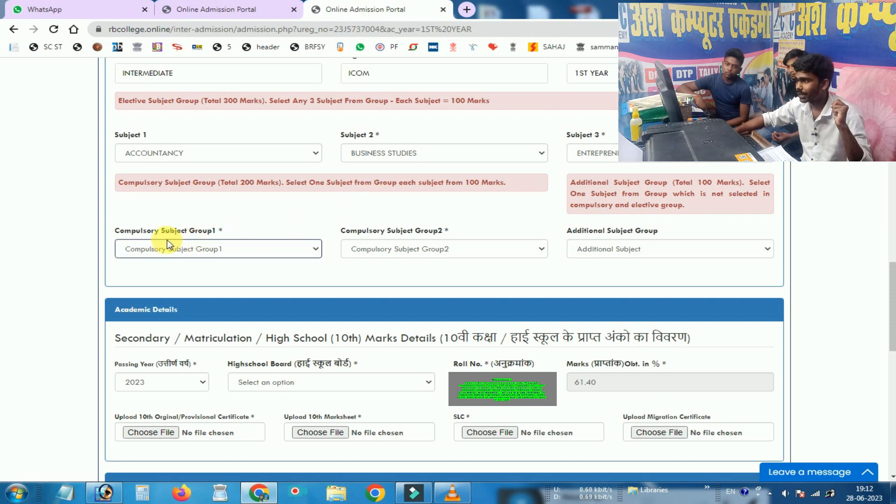
{"action": "left_click", "coordinate": [240, 251]}
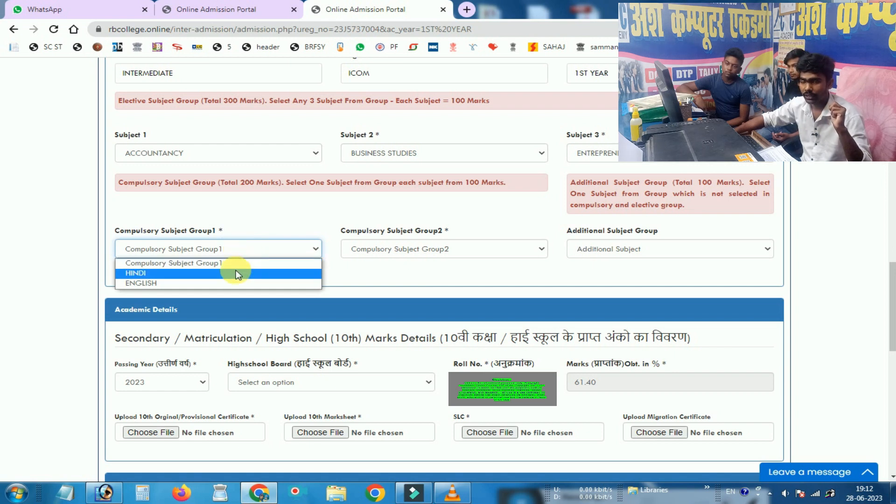
{"action": "left_click", "coordinate": [201, 273]}
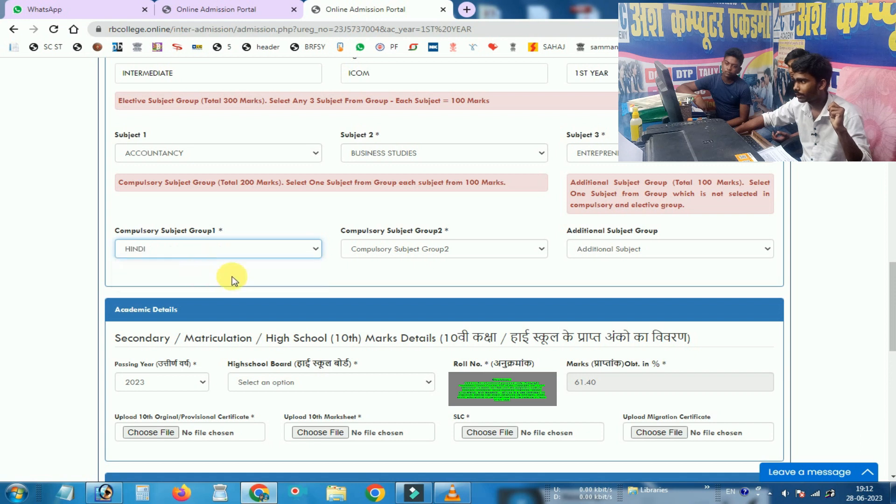
{"action": "left_click", "coordinate": [412, 249]}
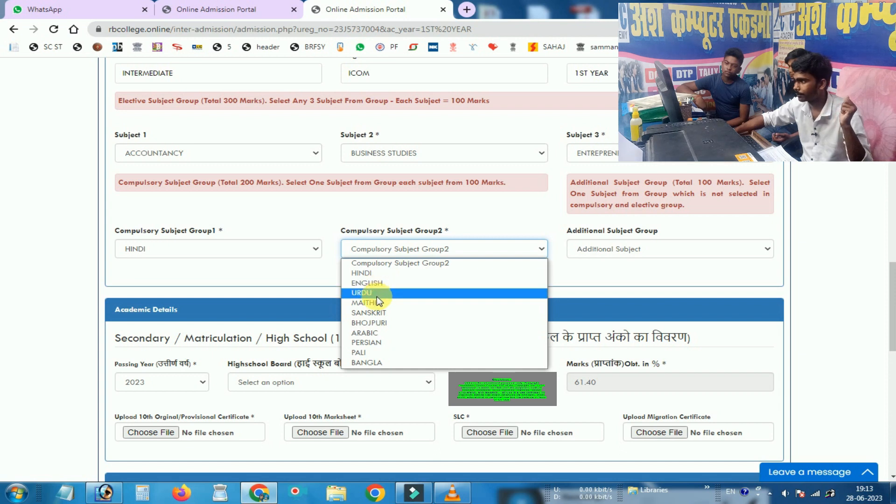
{"action": "left_click", "coordinate": [379, 283]}
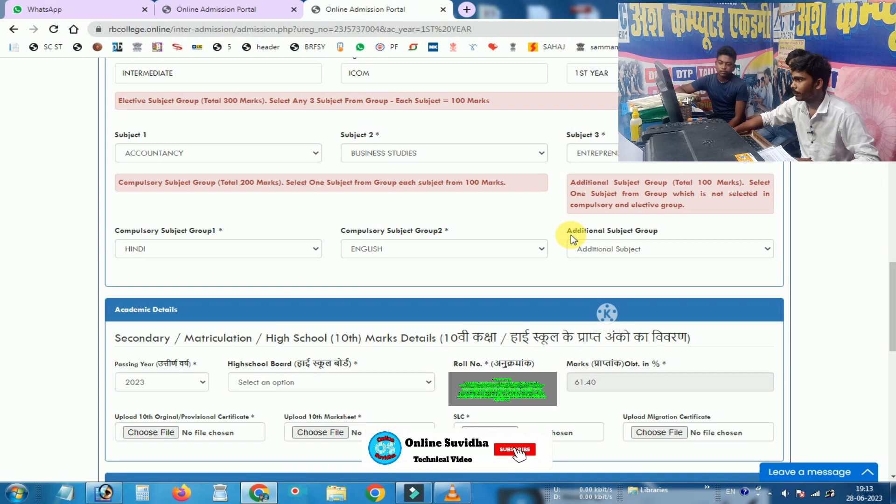
Read the Additional Subject Group instructions, check the Subject 3 choices, and set the additional subject to Economics
{"action": "left_click_drag", "start_coordinate": [567, 234], "coordinate": [622, 236]}
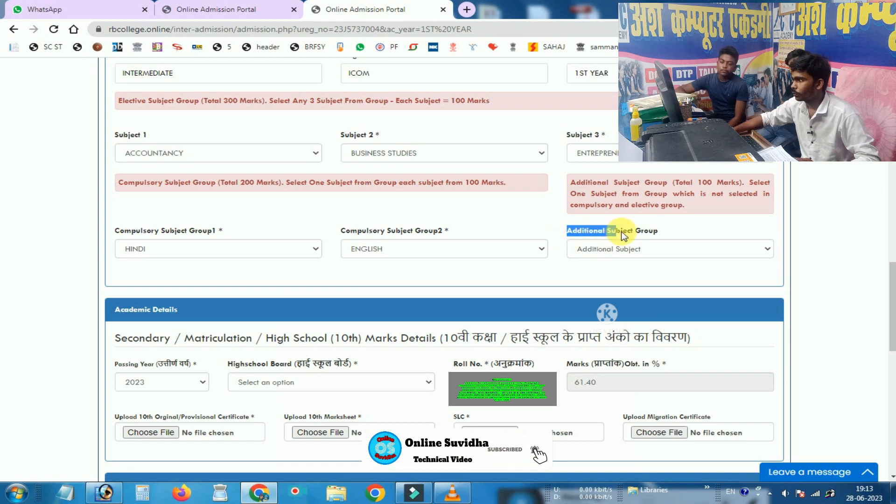
{"action": "left_click", "coordinate": [655, 236]}
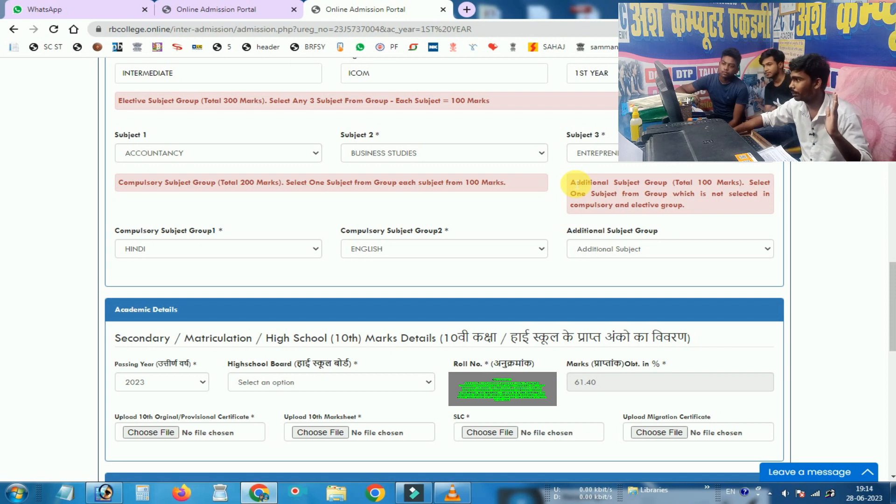
{"action": "left_click_drag", "start_coordinate": [604, 190], "coordinate": [730, 187]}
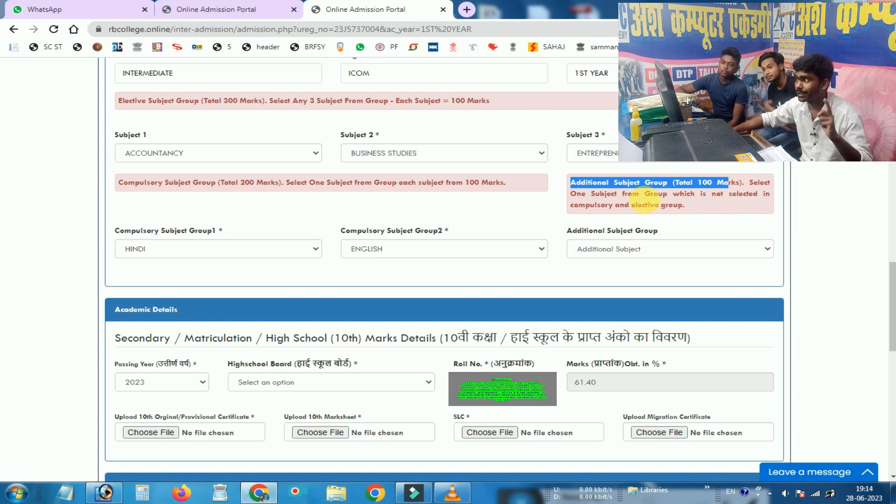
{"action": "left_click", "coordinate": [643, 200]}
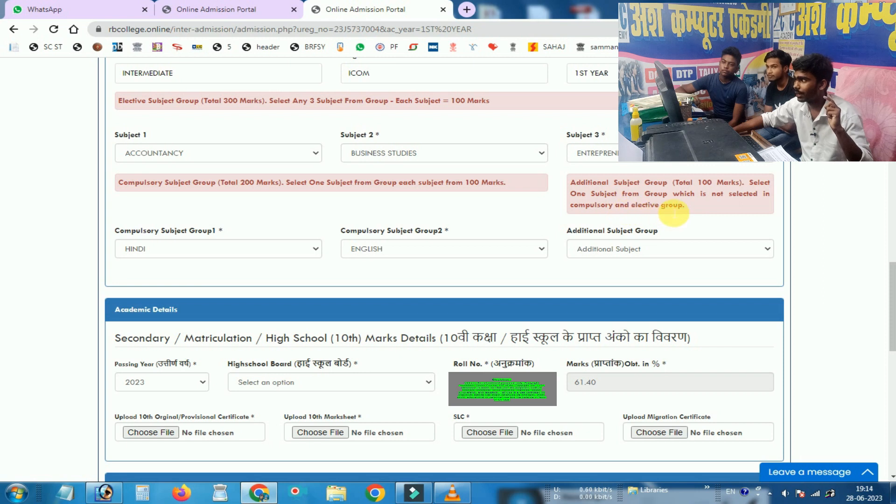
{"action": "left_click", "coordinate": [632, 250]}
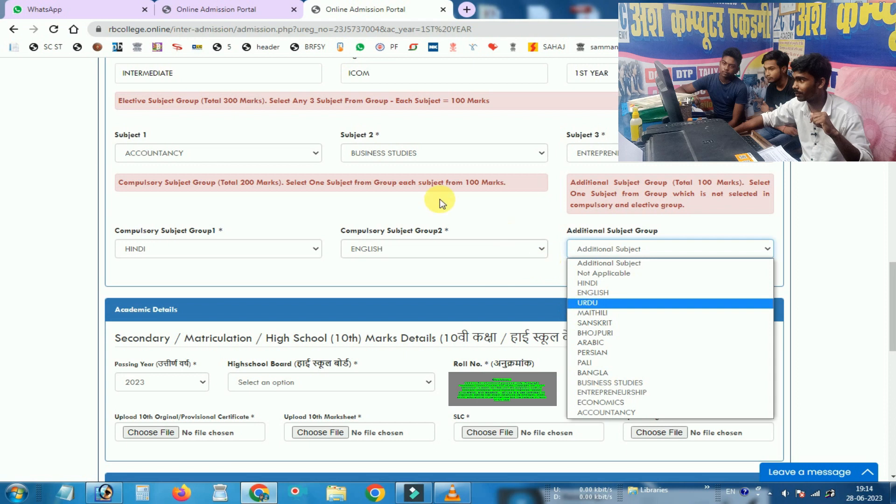
{"action": "left_click", "coordinate": [597, 150]}
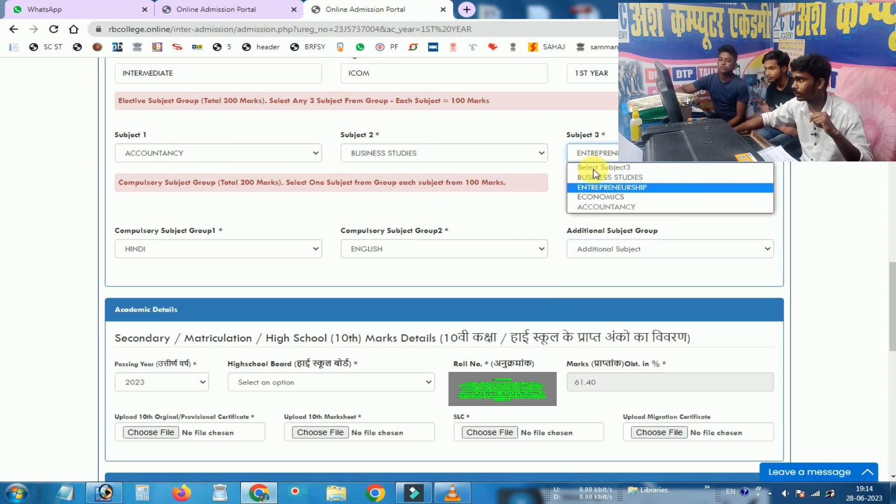
{"action": "left_click", "coordinate": [536, 229]}
{"action": "left_click", "coordinate": [596, 248]}
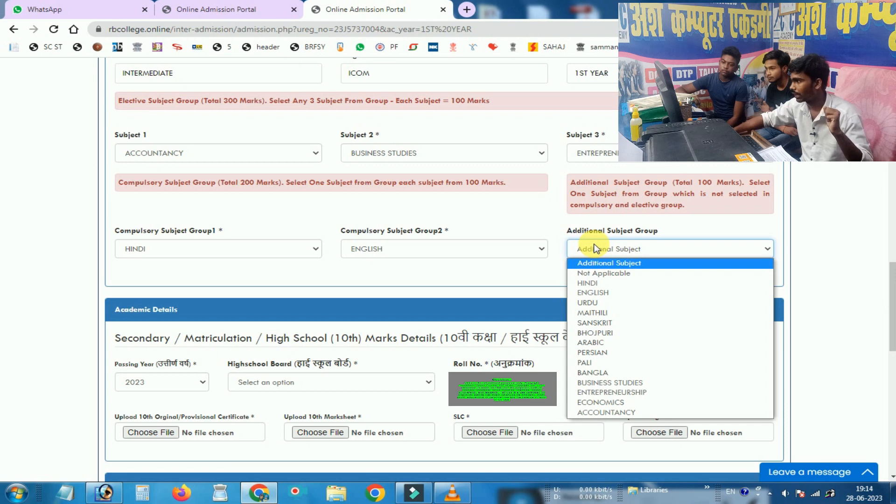
{"action": "left_click", "coordinate": [608, 403]}
Set the Highschool Board to Bihar School Exam. Board, Sinha Library Road, Patna, and check the 10th passing year and marks fields
{"action": "scroll", "coordinate": [509, 275], "scroll_direction": "down", "scroll_amount": 4}
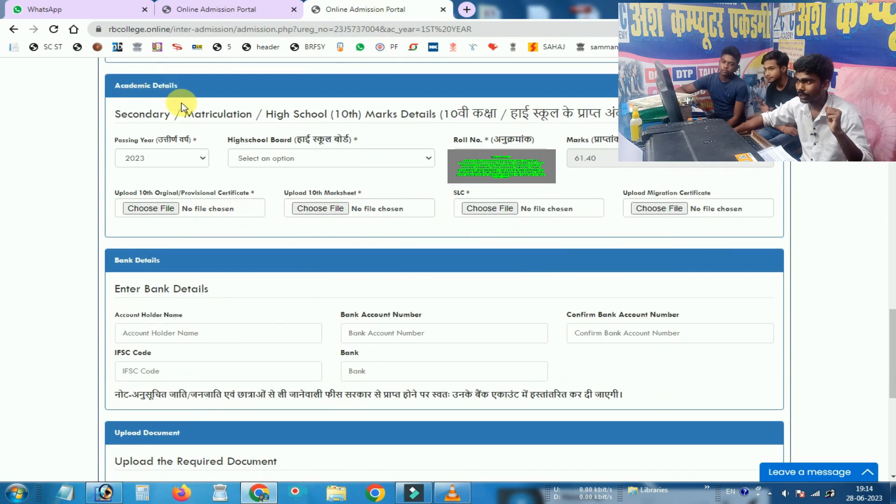
{"action": "left_click_drag", "start_coordinate": [114, 116], "coordinate": [349, 129]}
{"action": "left_click", "coordinate": [342, 125]}
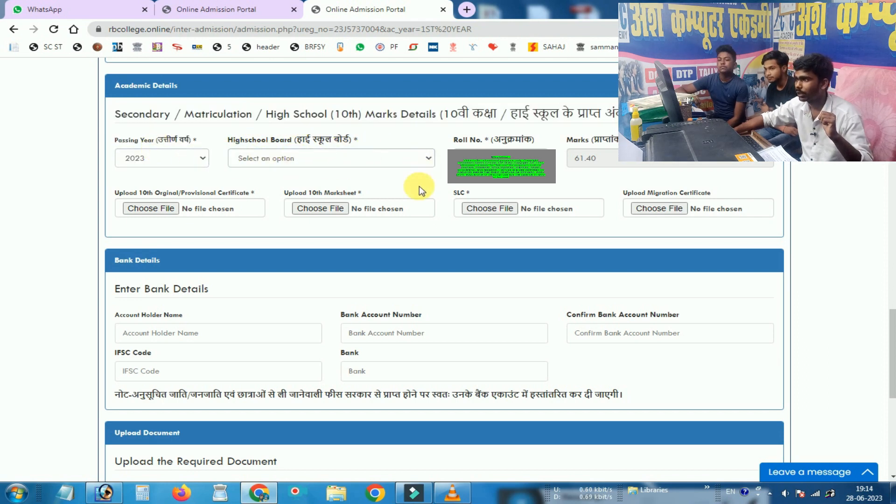
{"action": "left_click", "coordinate": [184, 157]}
{"action": "left_click", "coordinate": [227, 147]}
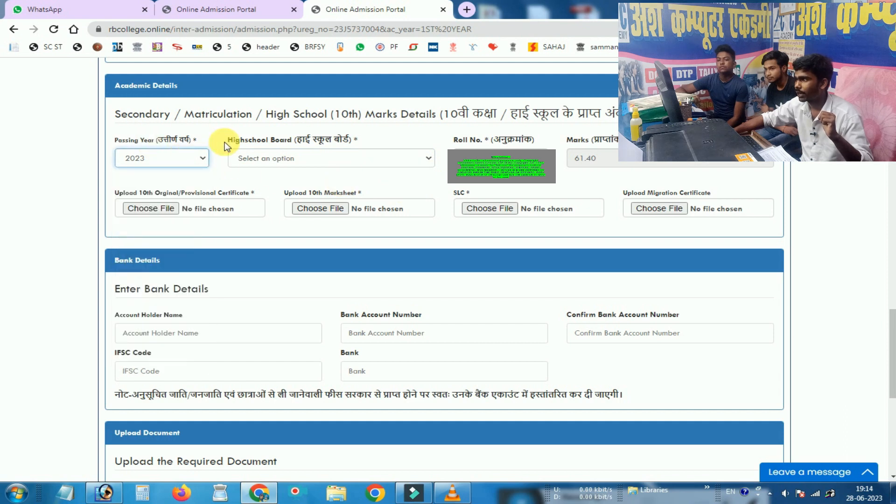
{"action": "left_click", "coordinate": [298, 158]}
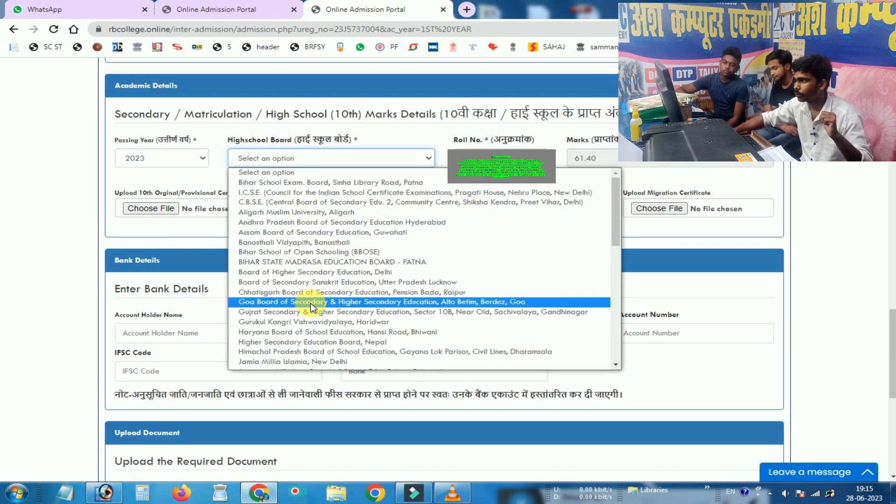
{"action": "left_click", "coordinate": [262, 182]}
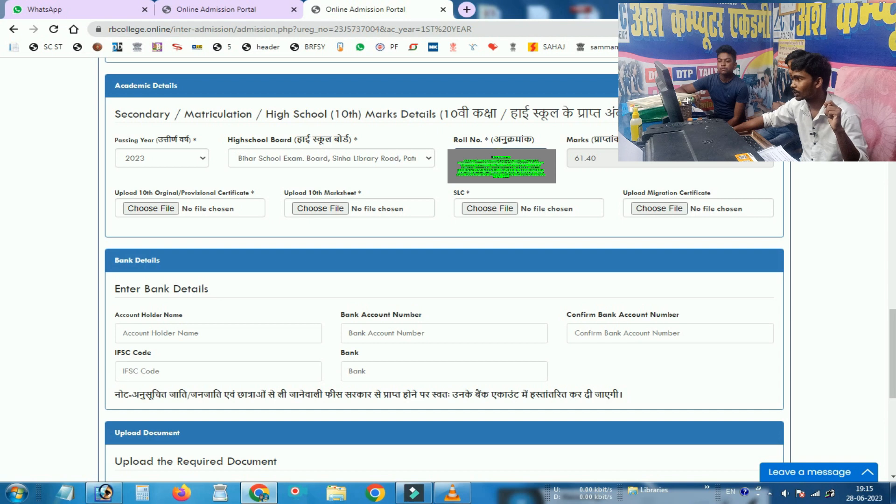
{"action": "left_click", "coordinate": [600, 161]}
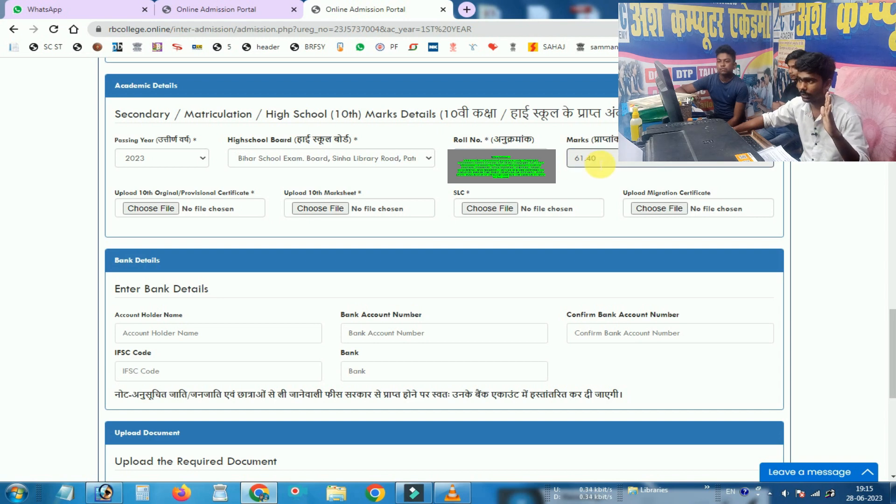
{"action": "left_click", "coordinate": [200, 163]}
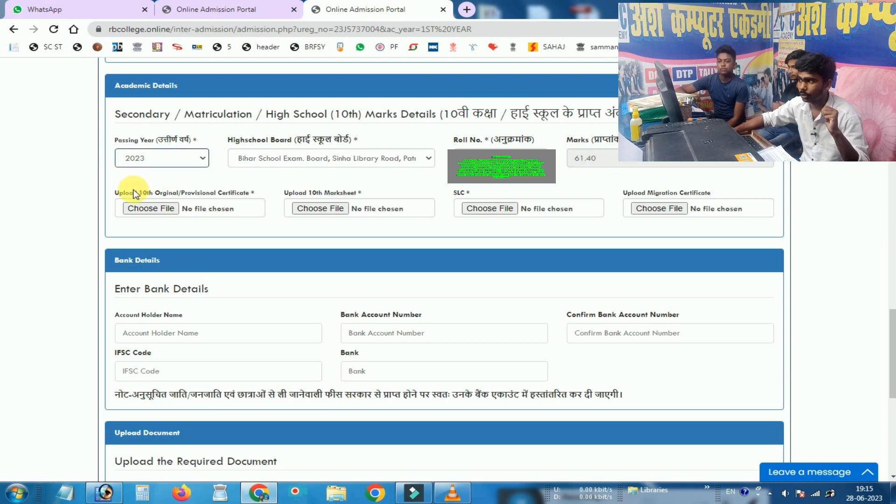